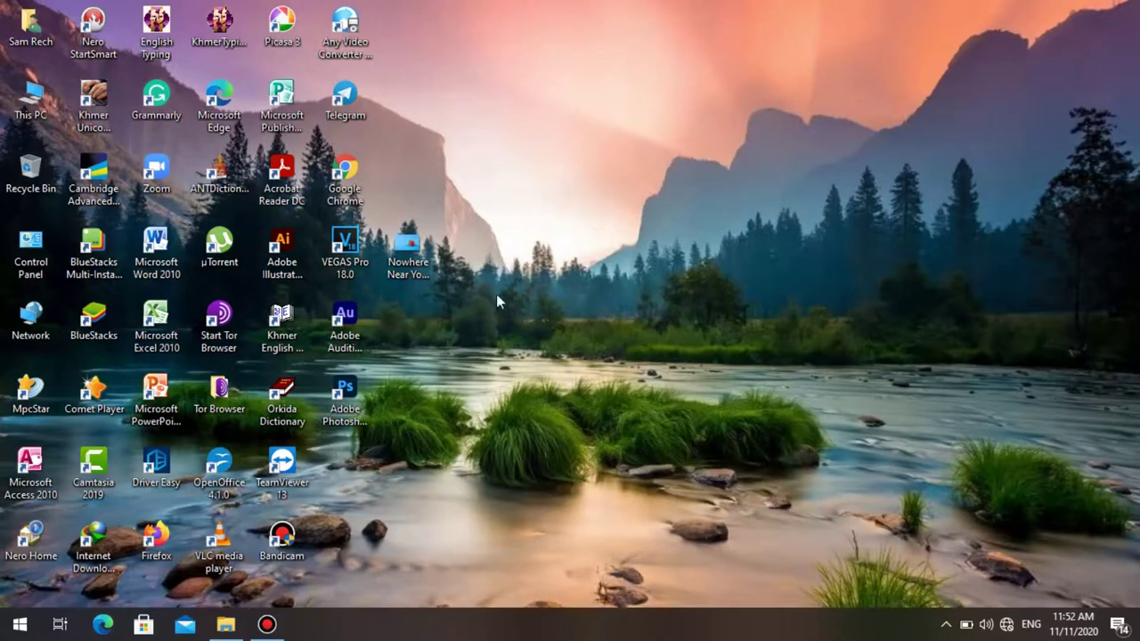
Launch Adobe Photoshop from its desktop shortcut.
right_click(584, 205)
click(595, 249)
double_click(370, 376)
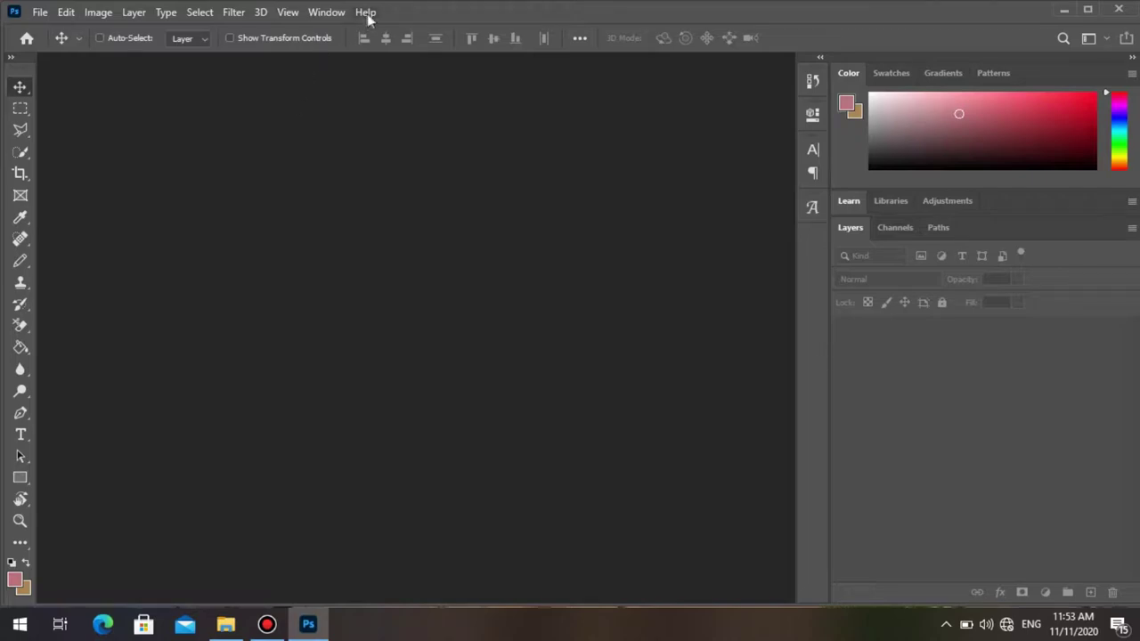
Create a blank white 1280 x 720 px document, then minimize Photoshop.
click(37, 13)
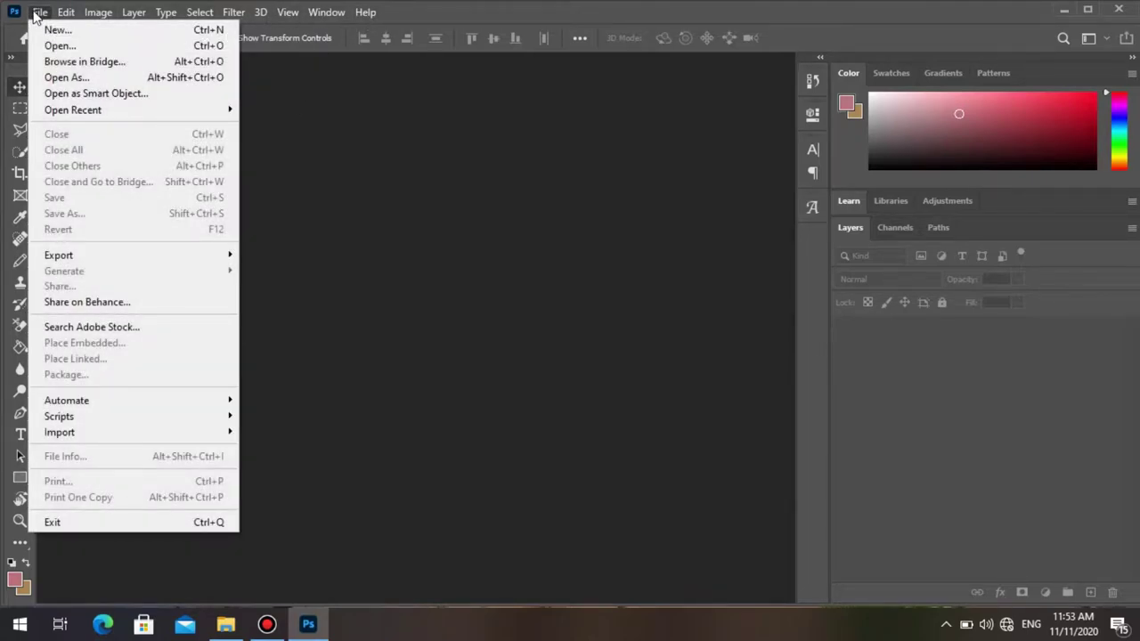
click(57, 31)
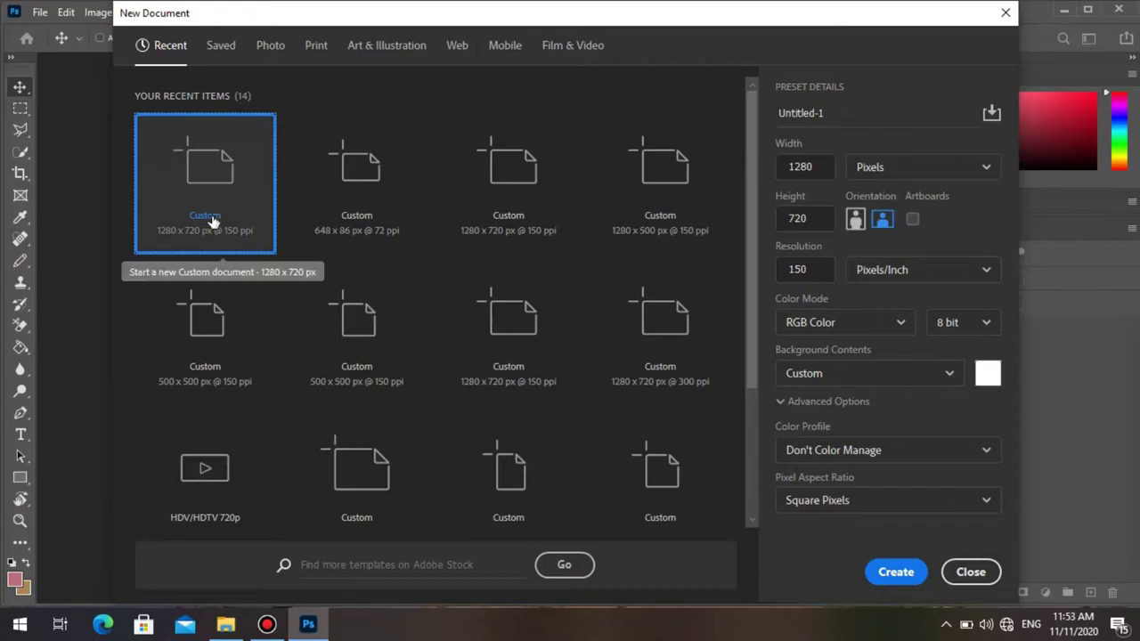
click(896, 575)
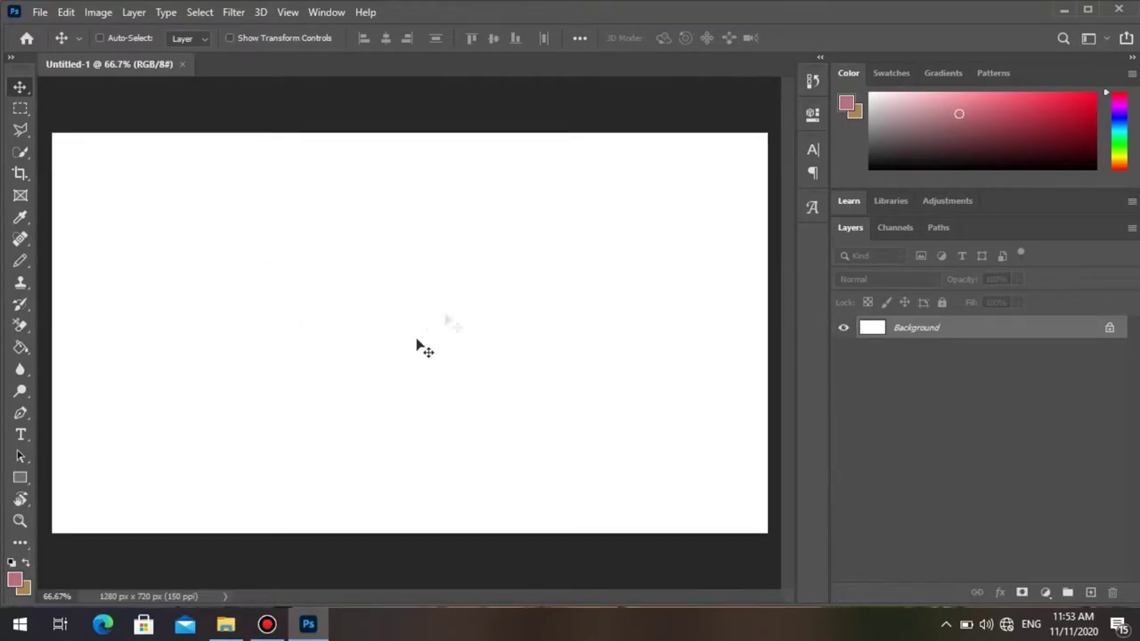
click(1062, 11)
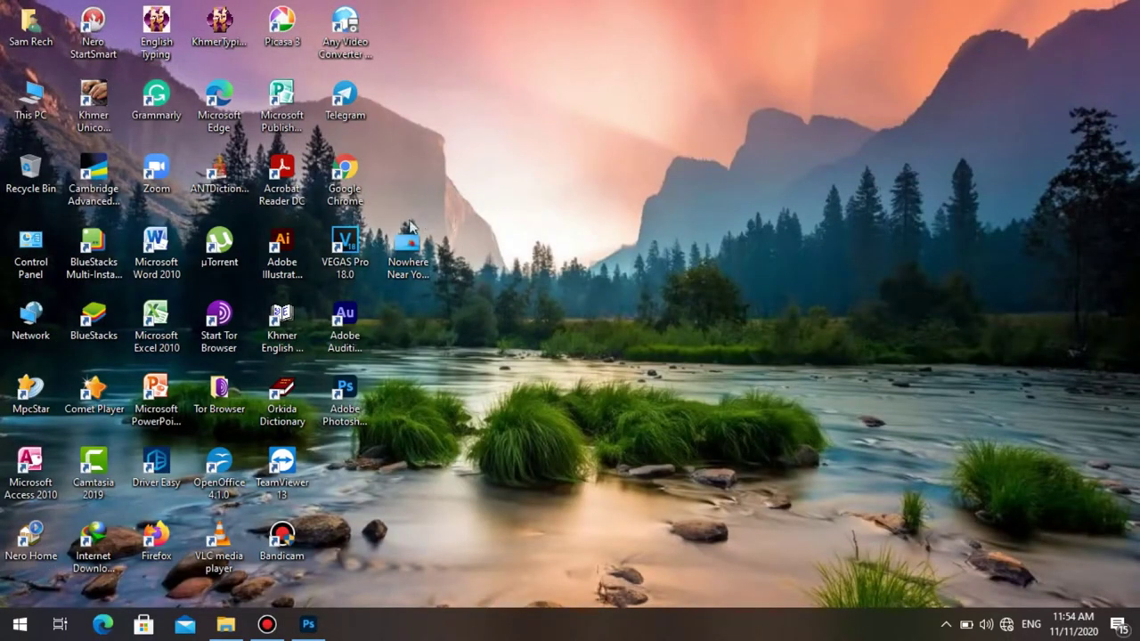
Drag Nowhere Near Your Alley.png from the desktop into Photoshop to open it.
mouse_move(411, 249)
mouse_down()
mouse_move(315, 627)
mouse_move(278, 342)
mouse_up()
drag(222, 84, 229, 62)
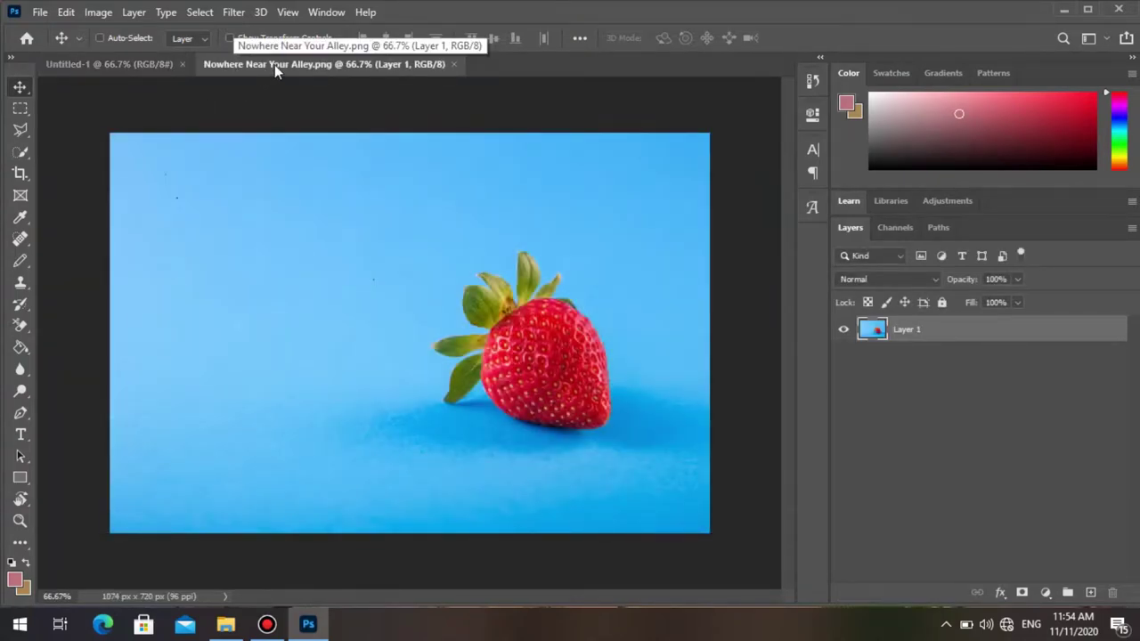
Duplicate the strawberry layer and drop the copy onto the Untitled-1 white canvas.
key(ctrl+j)
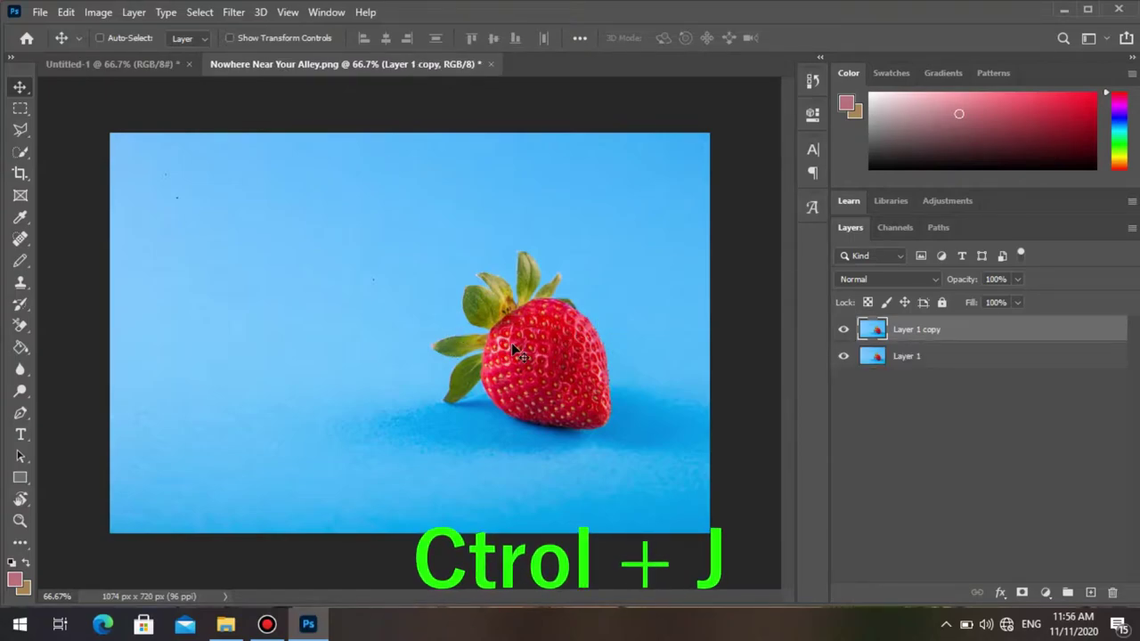
drag(512, 343, 197, 160)
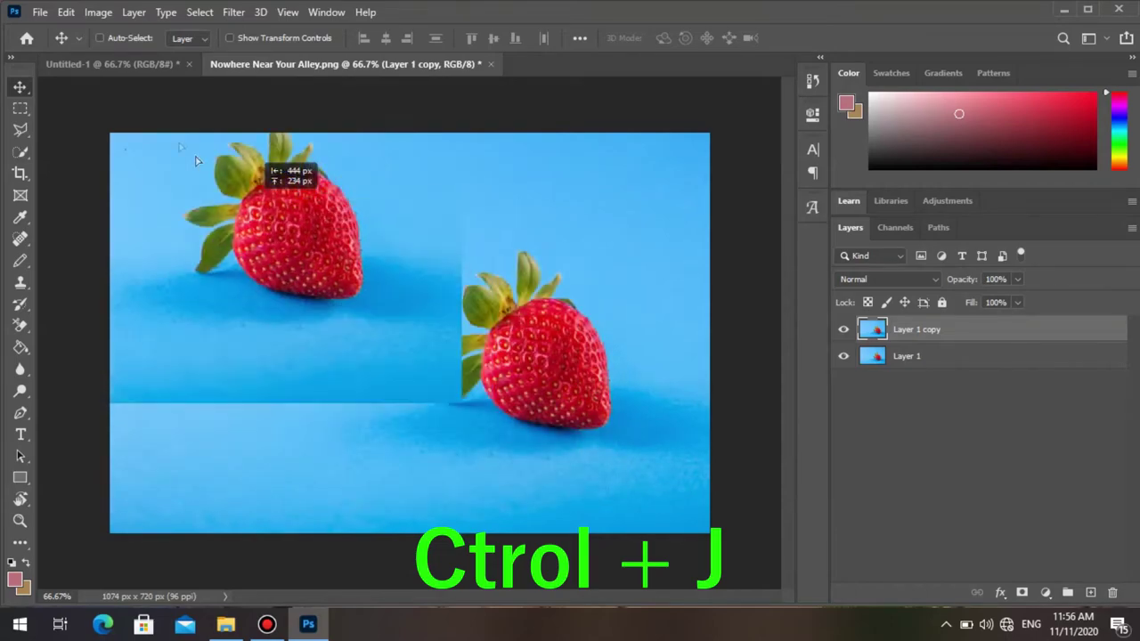
drag(197, 160, 127, 75)
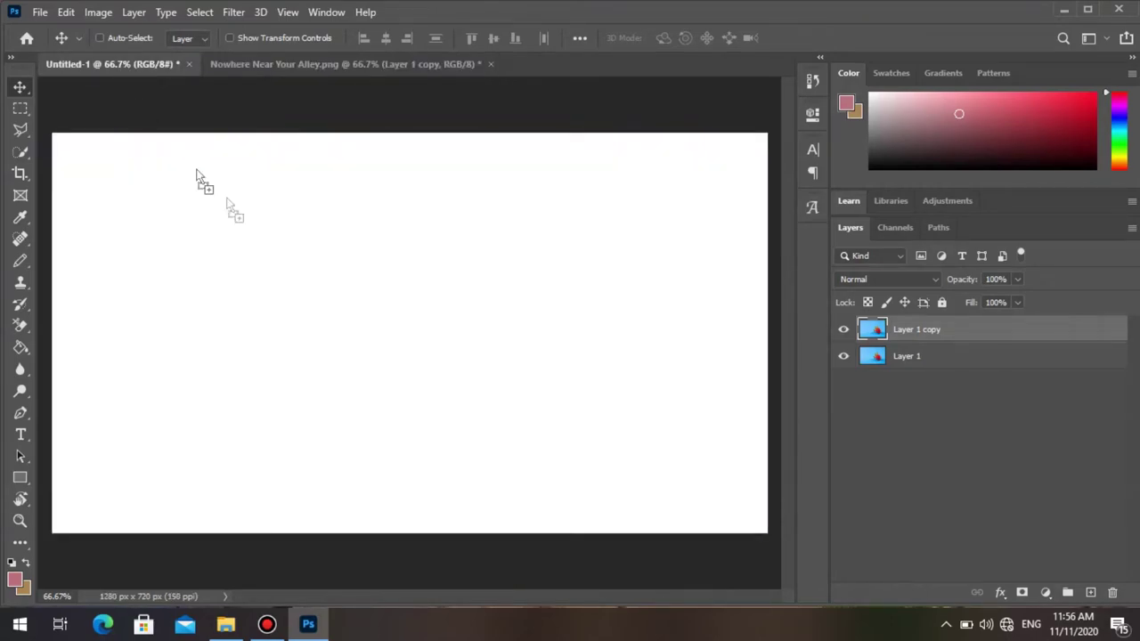
mouse_move(125, 67)
mouse_down()
mouse_move(434, 365)
mouse_move(420, 333)
mouse_up()
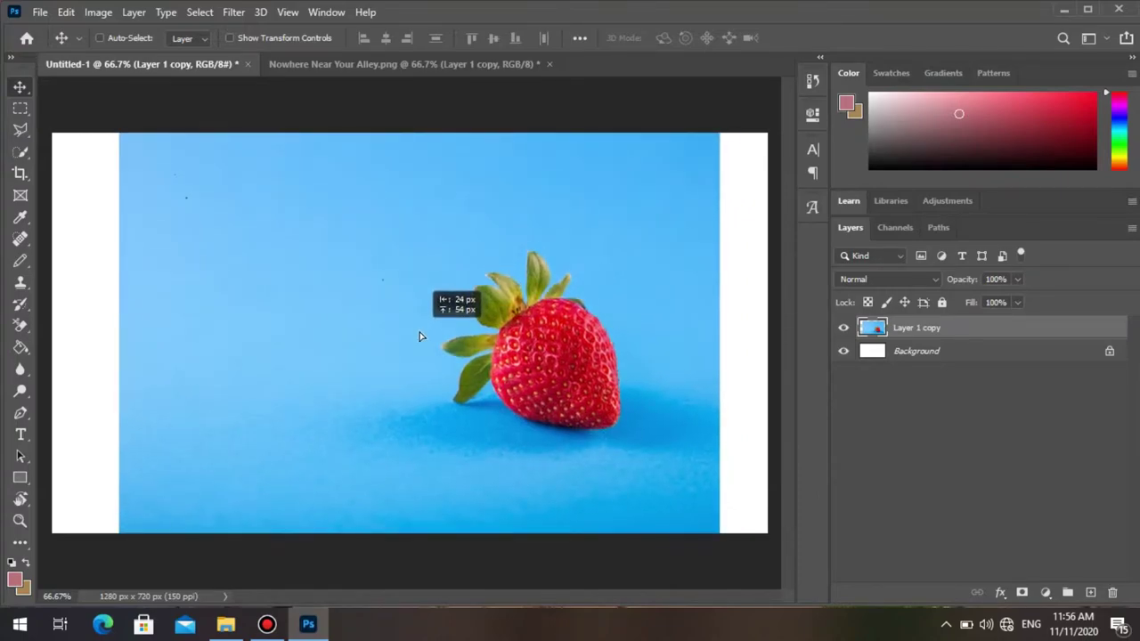
key(ctrl+t)
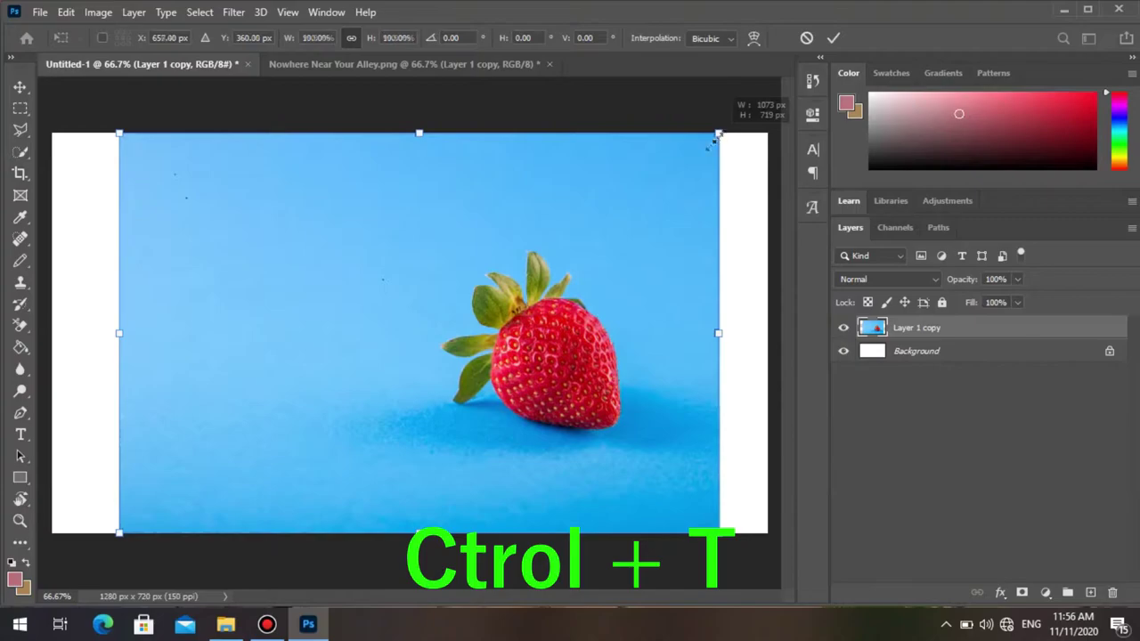
Scale the strawberry photo down to about 40.71% and move it near the canvas centre.
drag(718, 135, 384, 361)
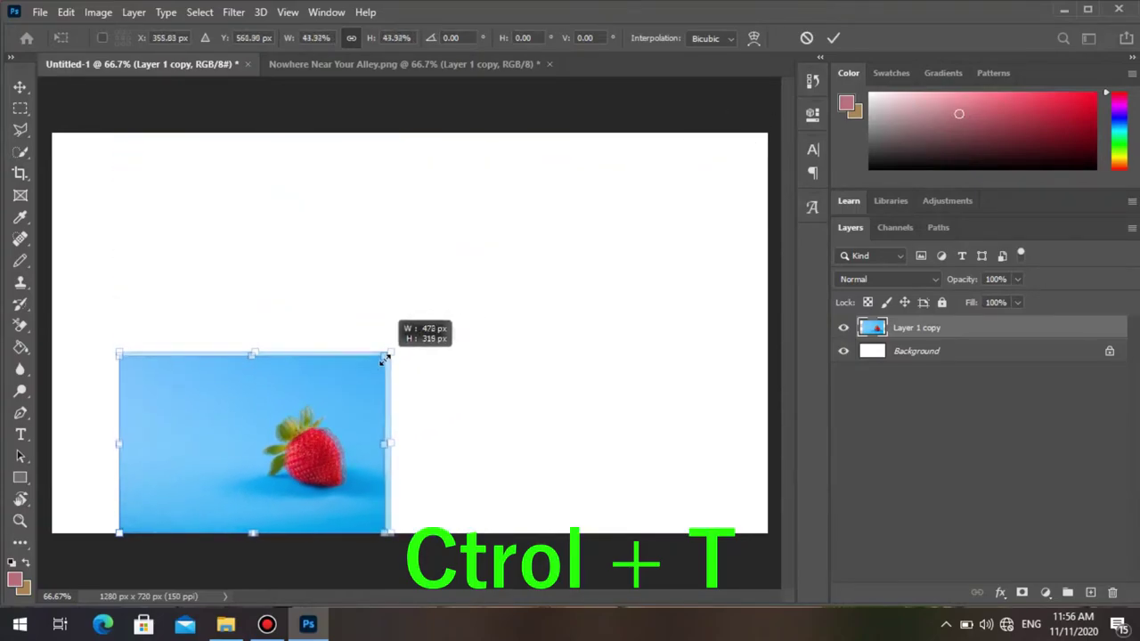
mouse_move(283, 459)
mouse_down()
mouse_move(463, 341)
mouse_move(490, 339)
mouse_up()
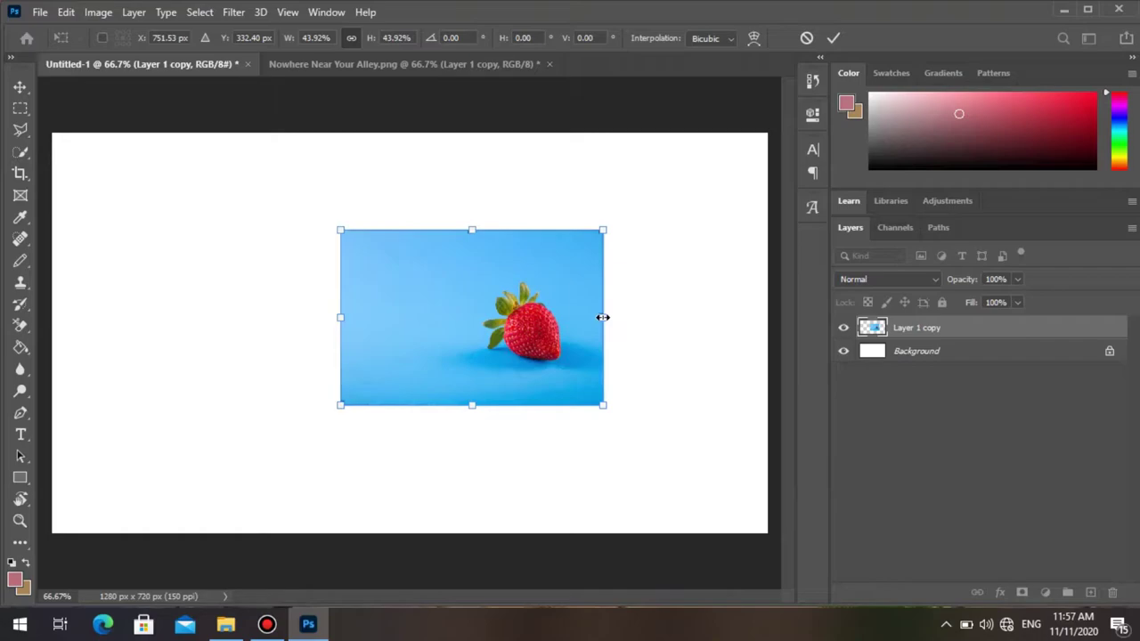
drag(603, 317, 583, 316)
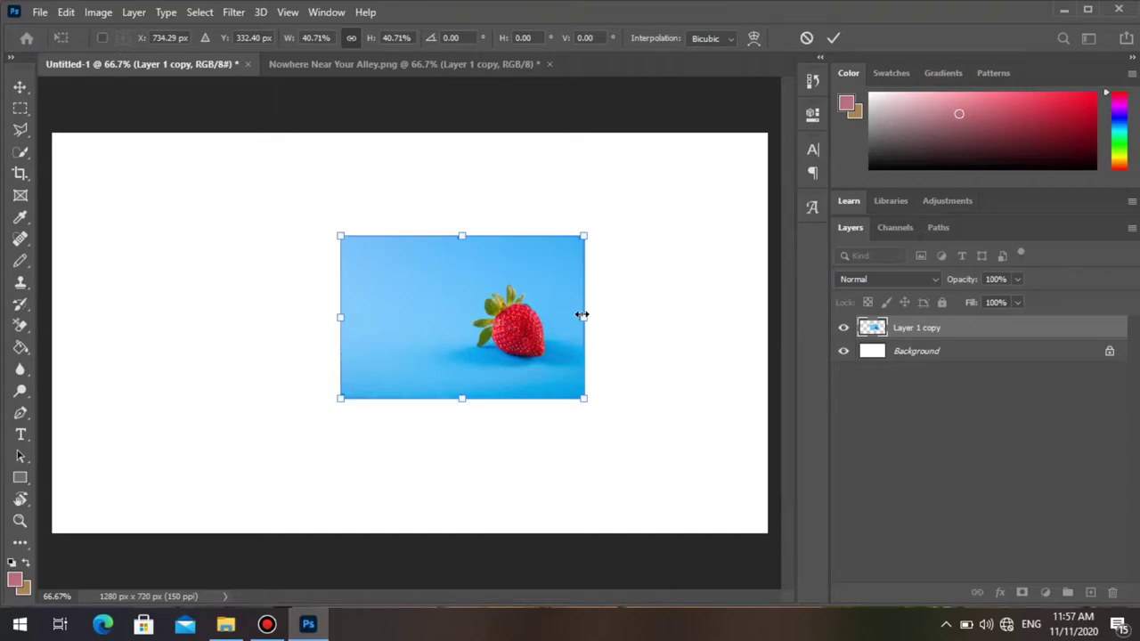
Mirror the strawberry photo horizontally to -34.93% width and position it near canvas centre.
shift+click(584, 317)
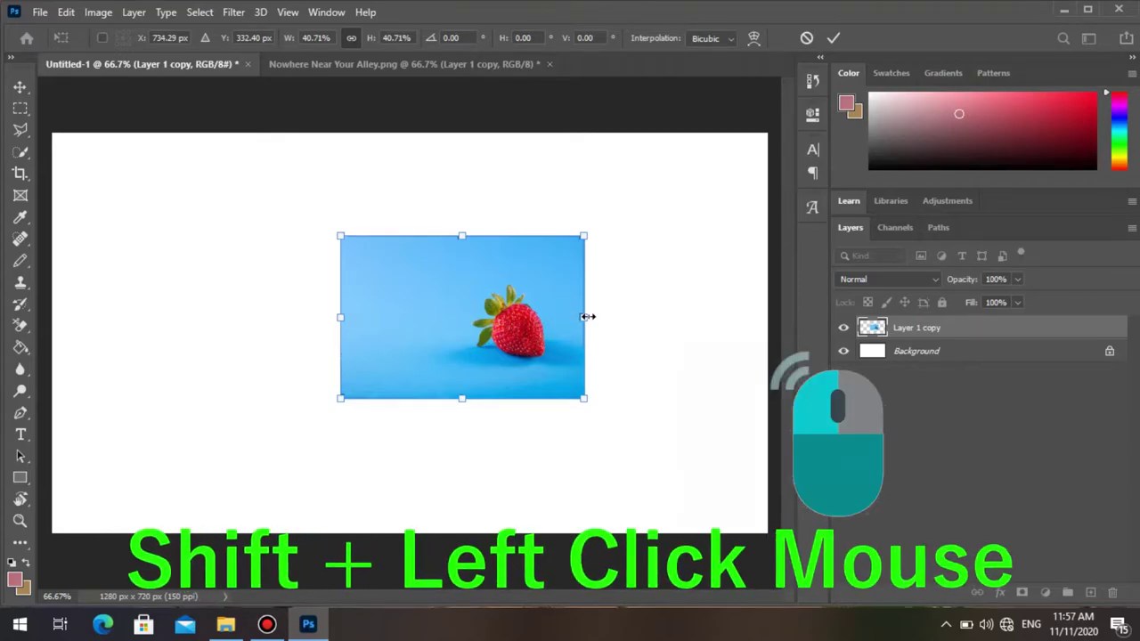
mouse_move(587, 316)
mouse_down()
mouse_move(80, 317)
mouse_move(92, 317)
mouse_up()
drag(181, 330, 400, 324)
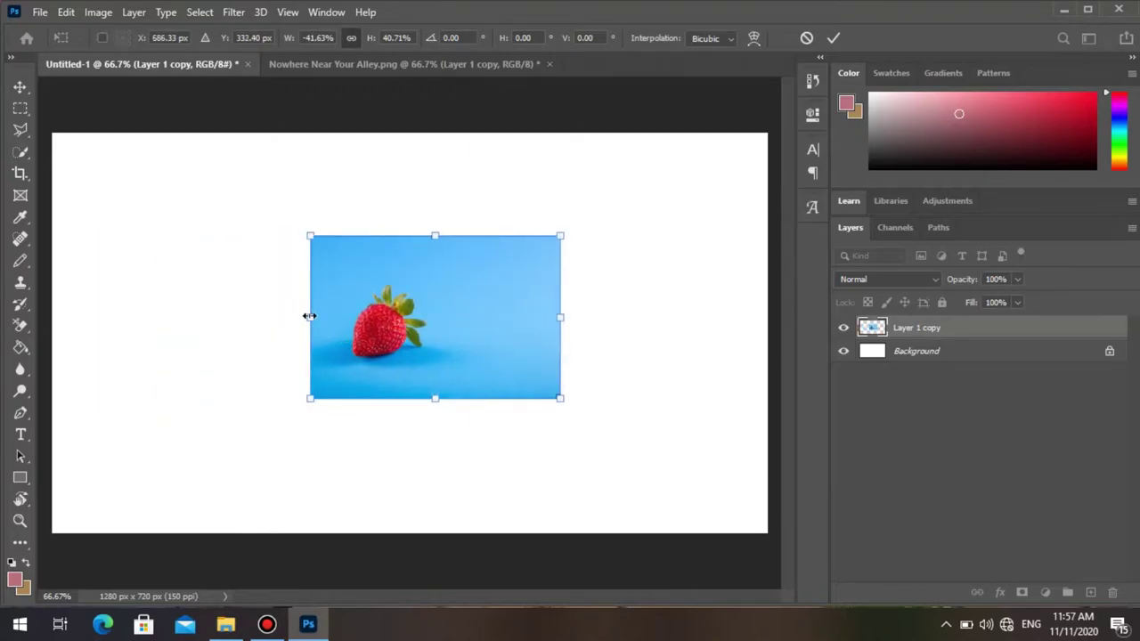
mouse_move(309, 315)
mouse_down()
mouse_move(769, 317)
mouse_move(379, 321)
mouse_up()
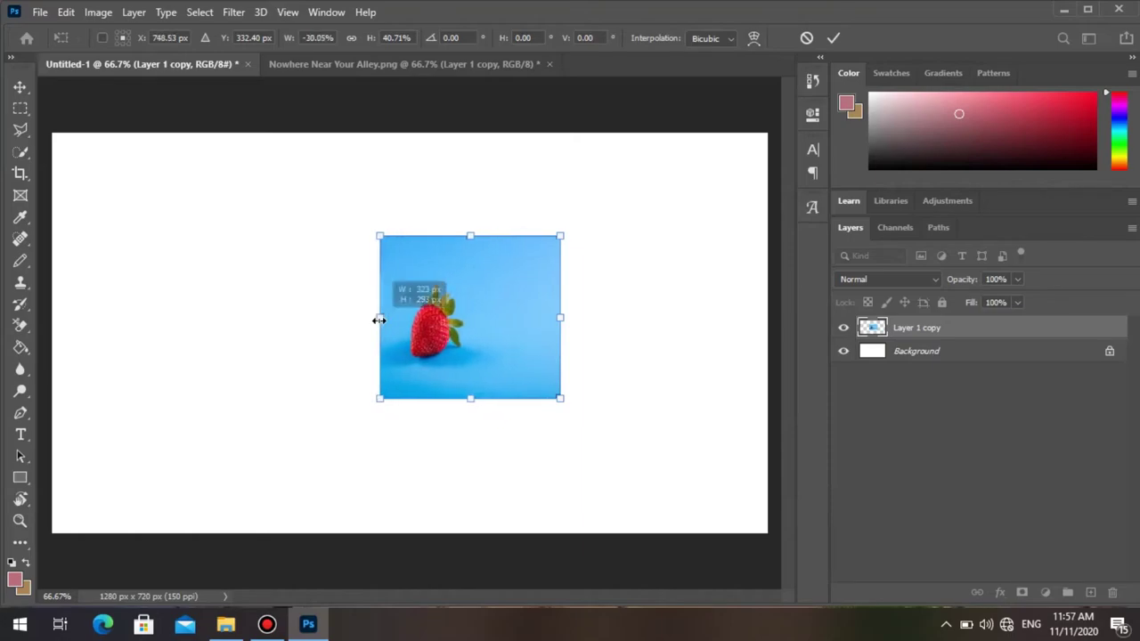
drag(459, 319, 392, 323)
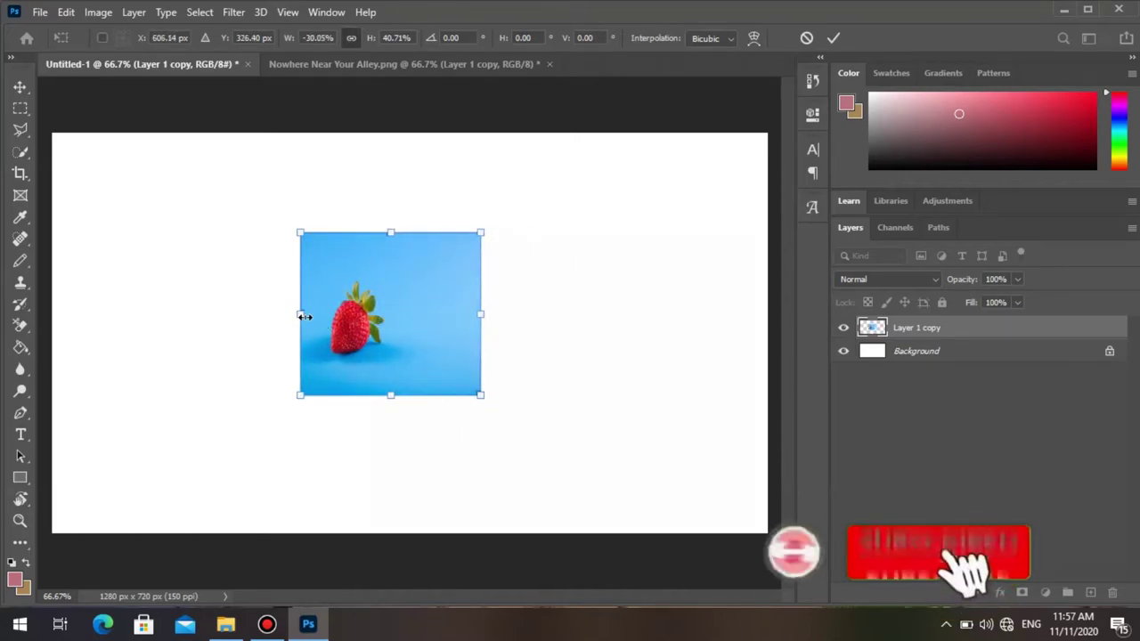
drag(304, 317, 294, 317)
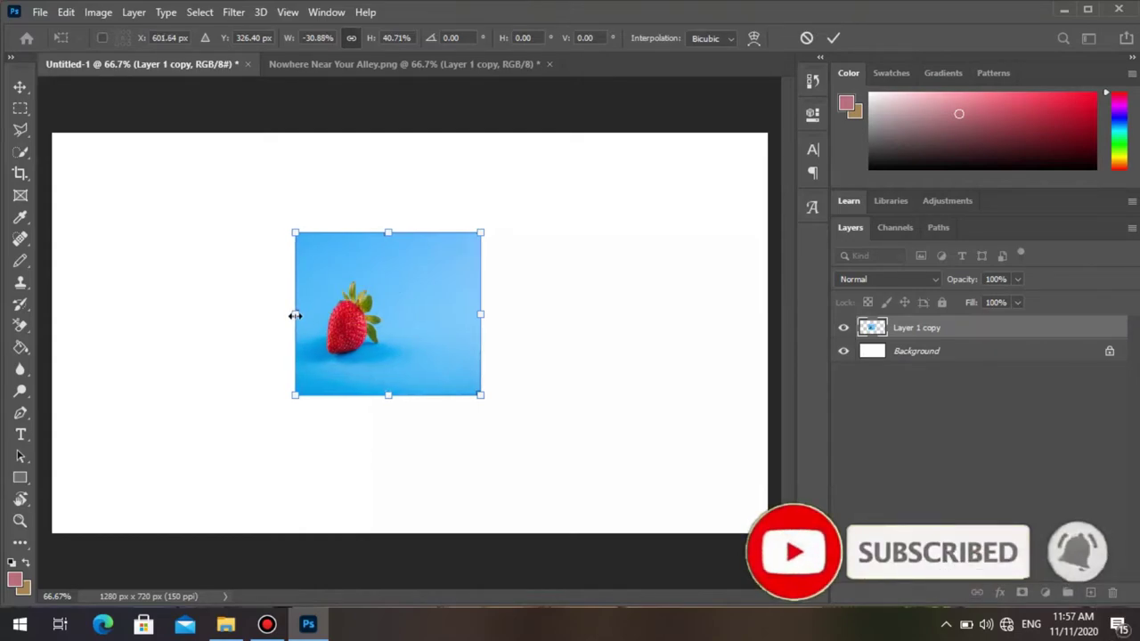
drag(295, 317, 701, 324)
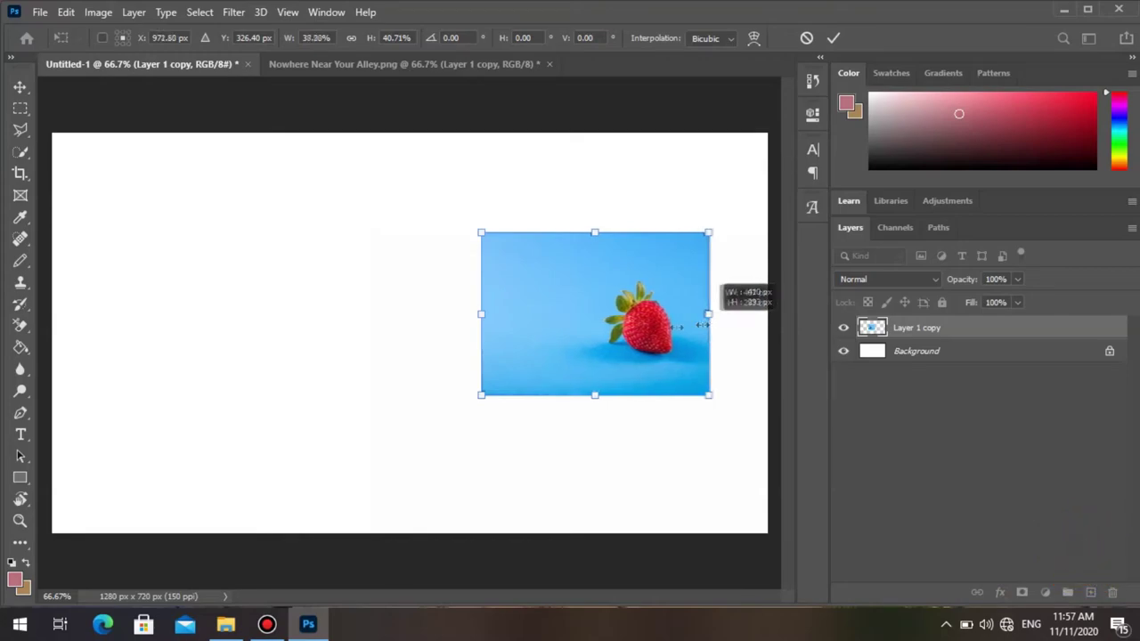
mouse_move(701, 324)
mouse_down()
mouse_move(374, 308)
mouse_move(247, 310)
mouse_move(623, 323)
mouse_move(244, 315)
mouse_move(691, 336)
mouse_move(713, 326)
mouse_move(270, 312)
mouse_up()
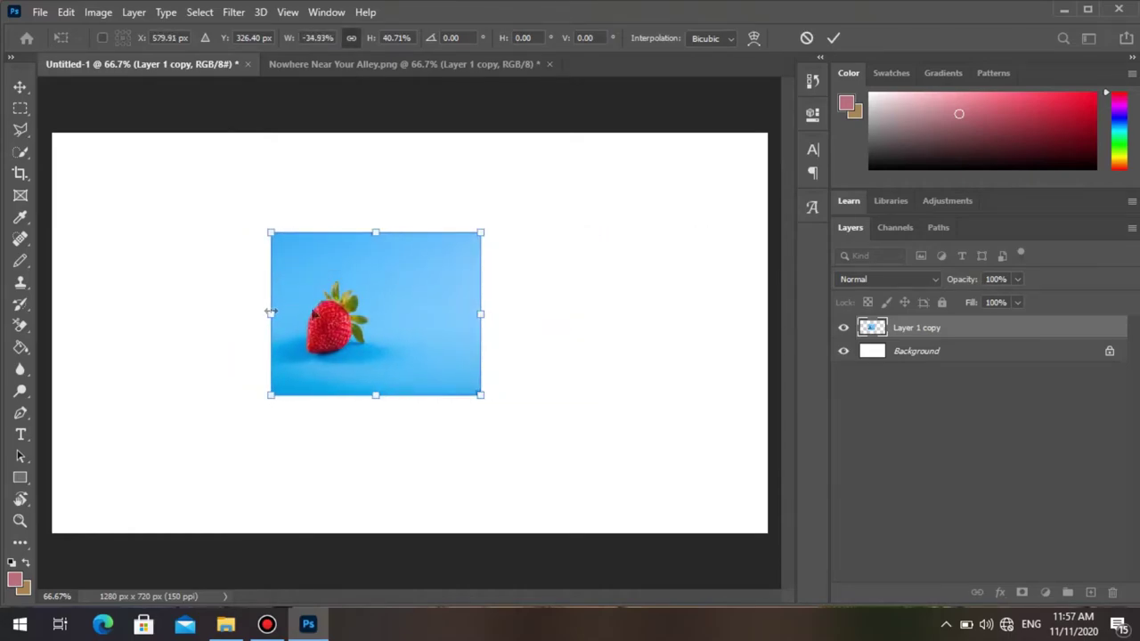
mouse_move(357, 318)
mouse_down()
mouse_move(400, 301)
mouse_move(384, 308)
mouse_up()
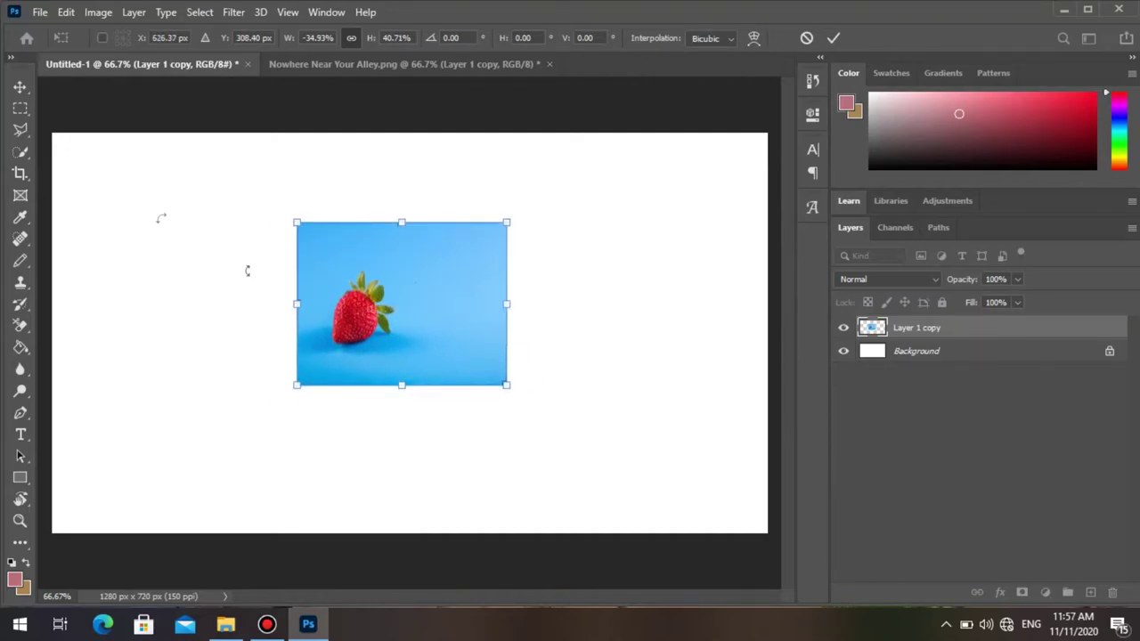
Start File > Save and apply the pending transformation to the strawberry layer.
click(40, 13)
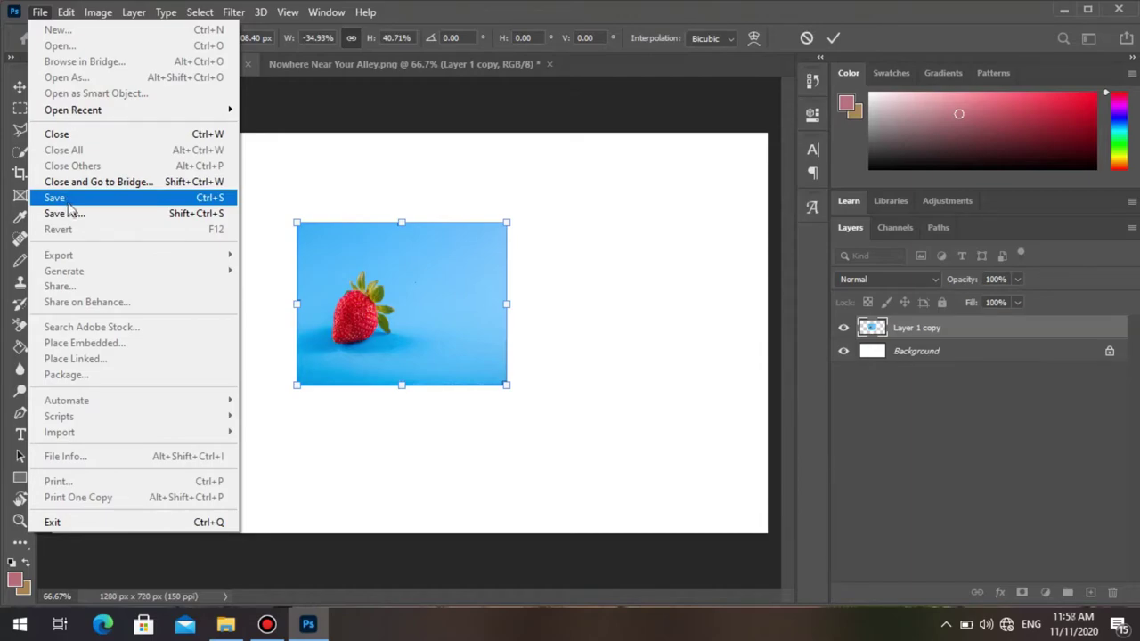
click(71, 201)
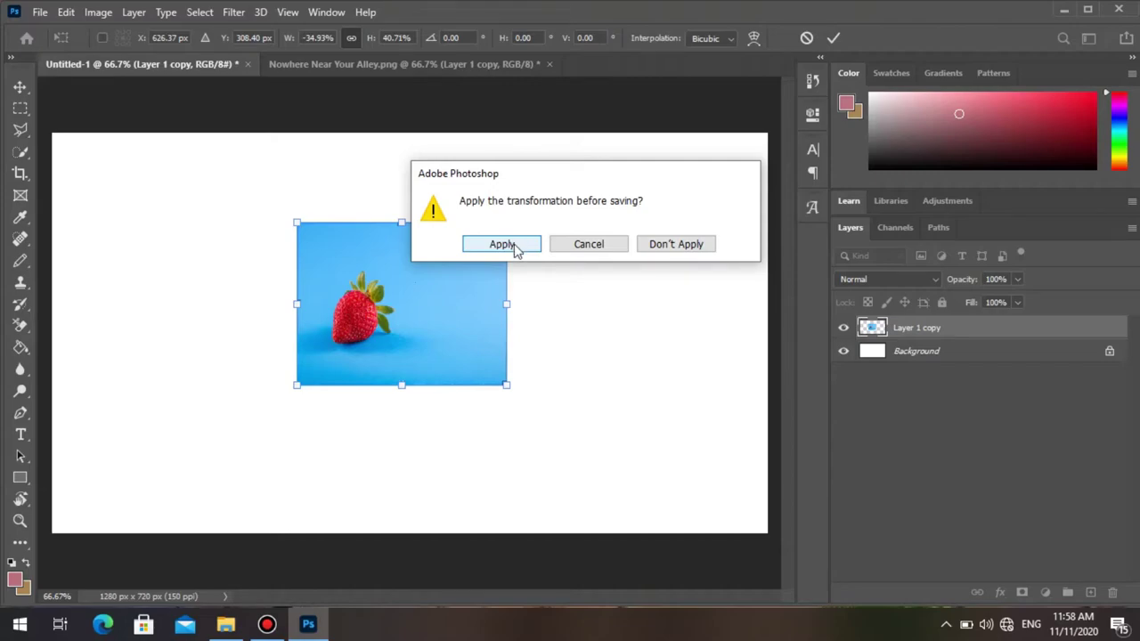
click(514, 246)
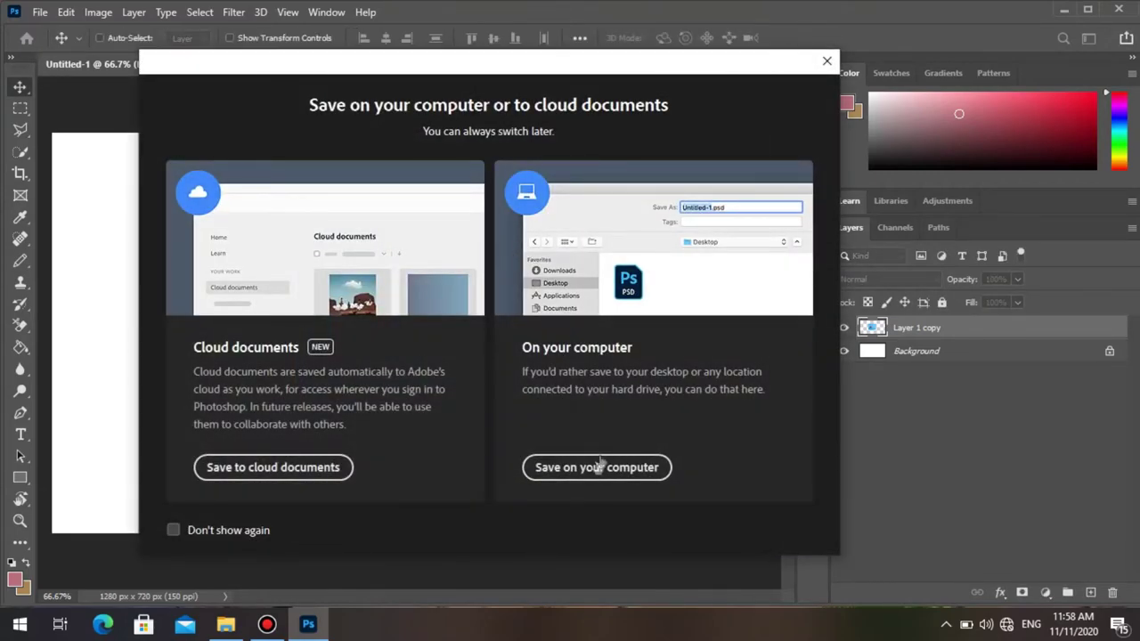
Save the document to this computer as a JPEG named 'Photo'.
click(597, 468)
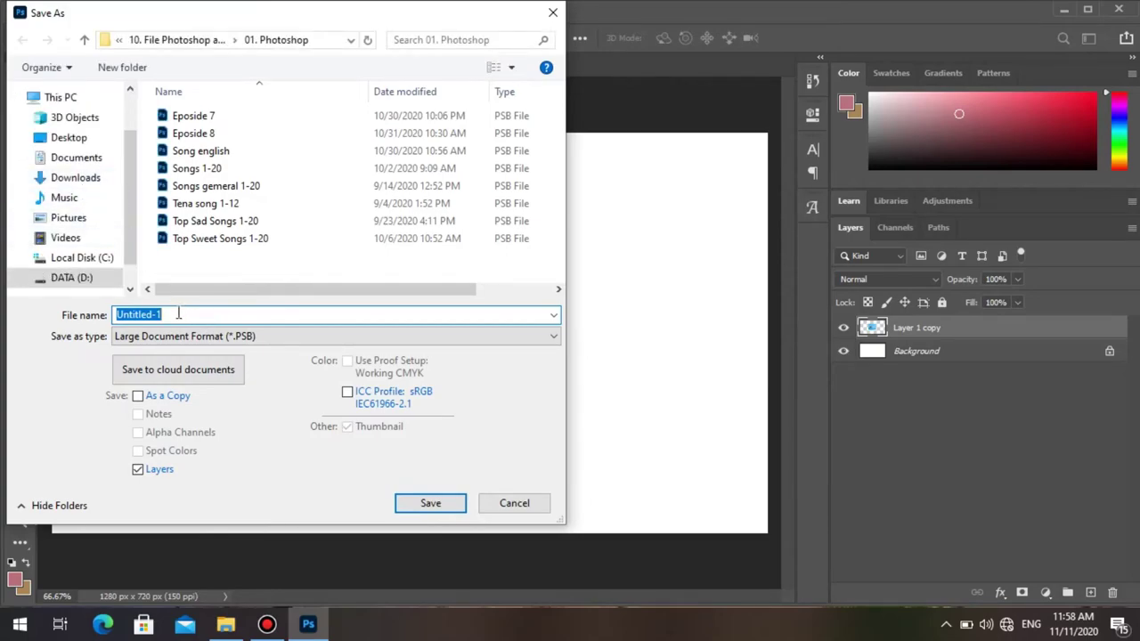
key(BackSpace)
text(Photo)
click(195, 345)
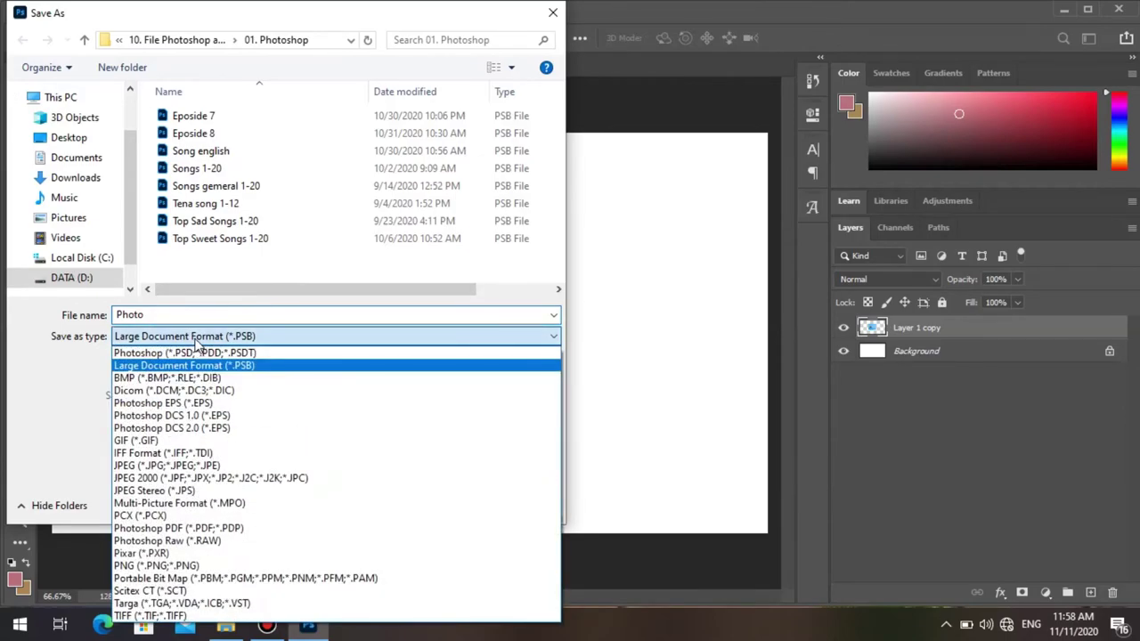
click(187, 467)
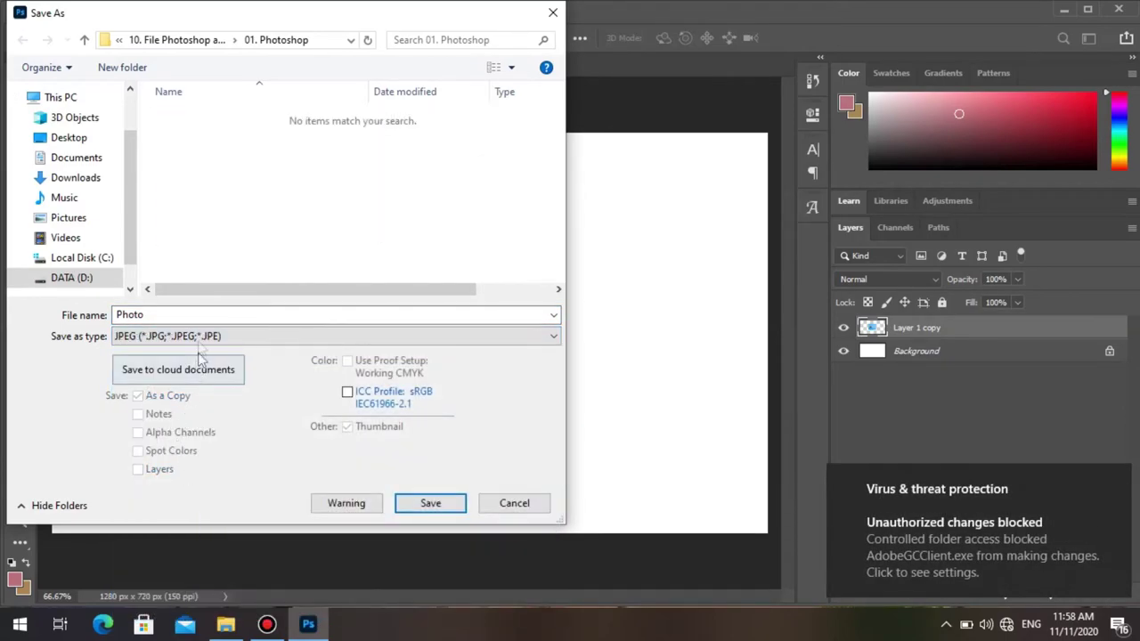
click(420, 505)
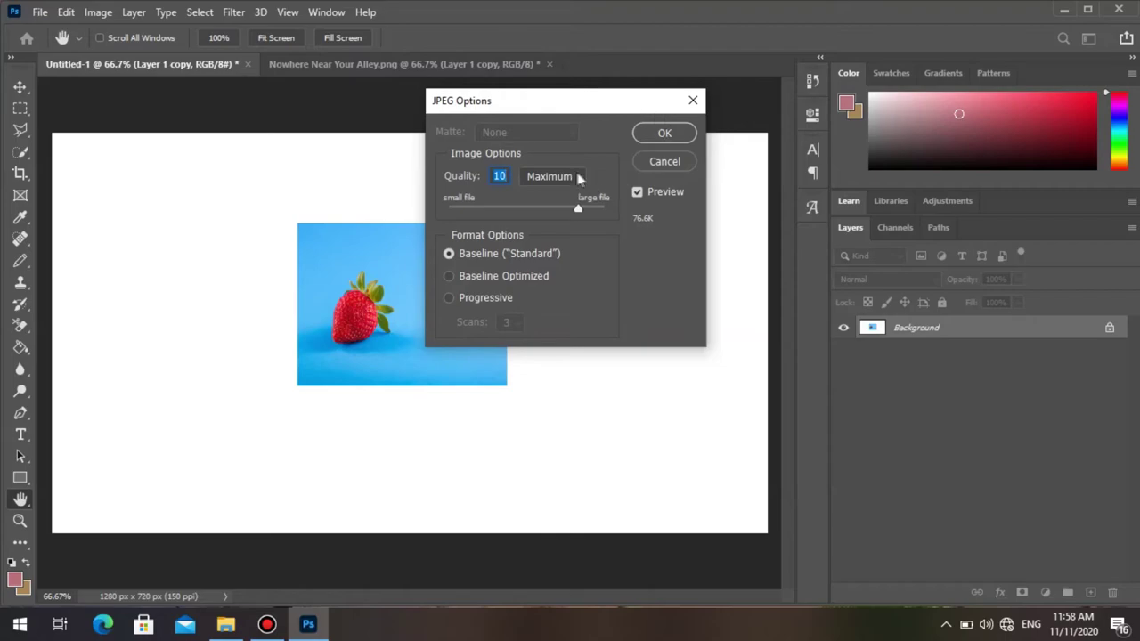
Accept JPEG quality 10 (Maximum), then minimize Photoshop.
click(580, 181)
click(662, 134)
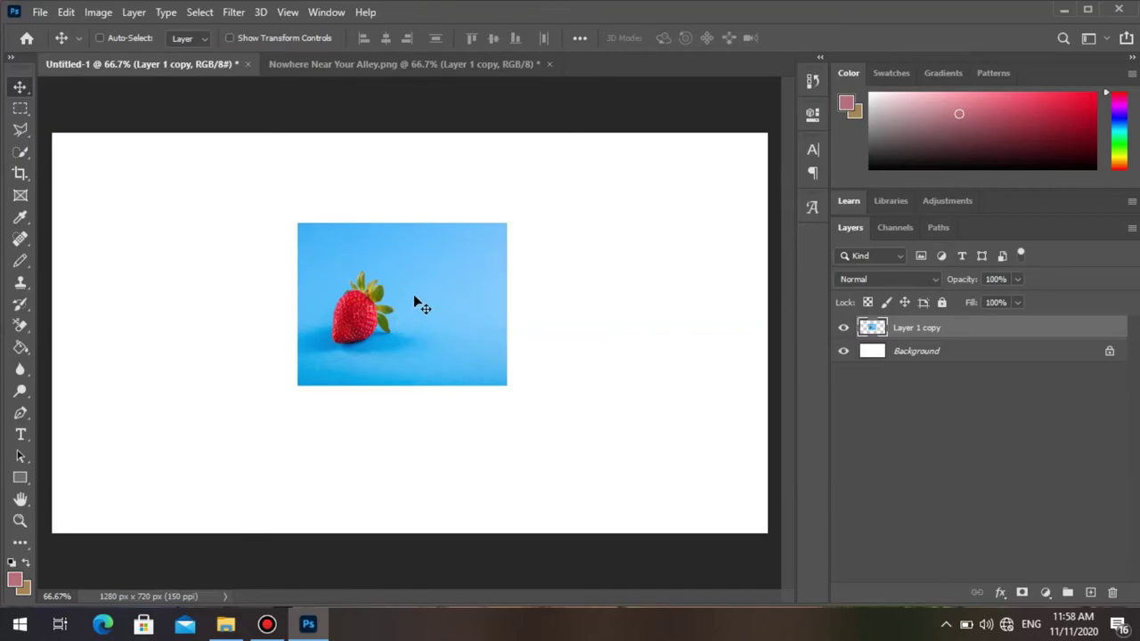
click(1061, 10)
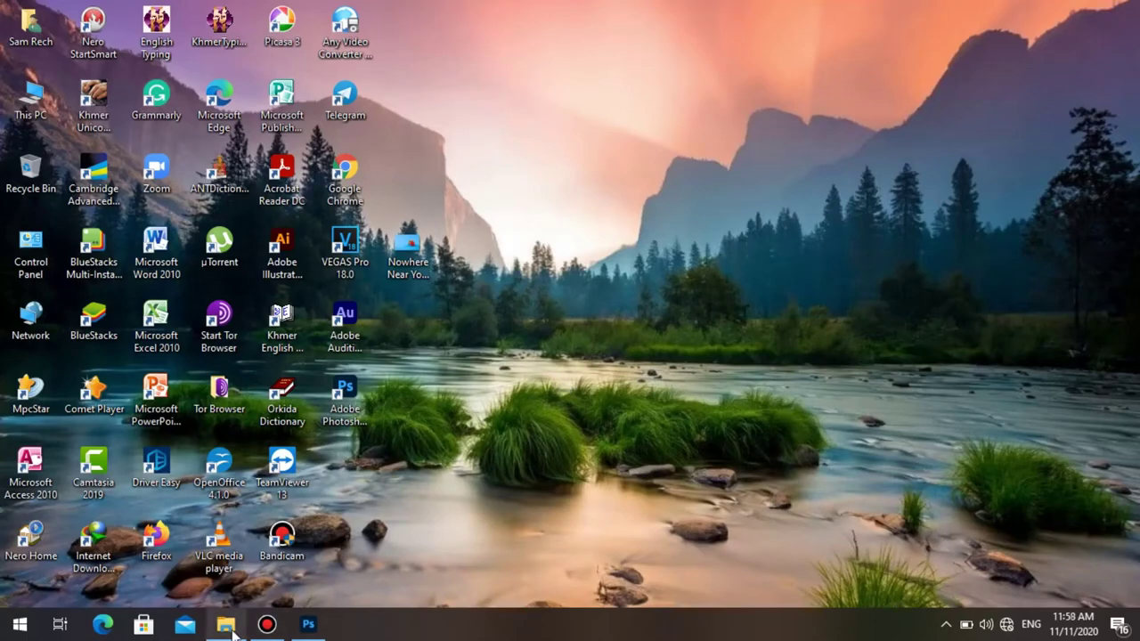
Open File Explorer on the DATA (D:) drive, maximized.
click(225, 625)
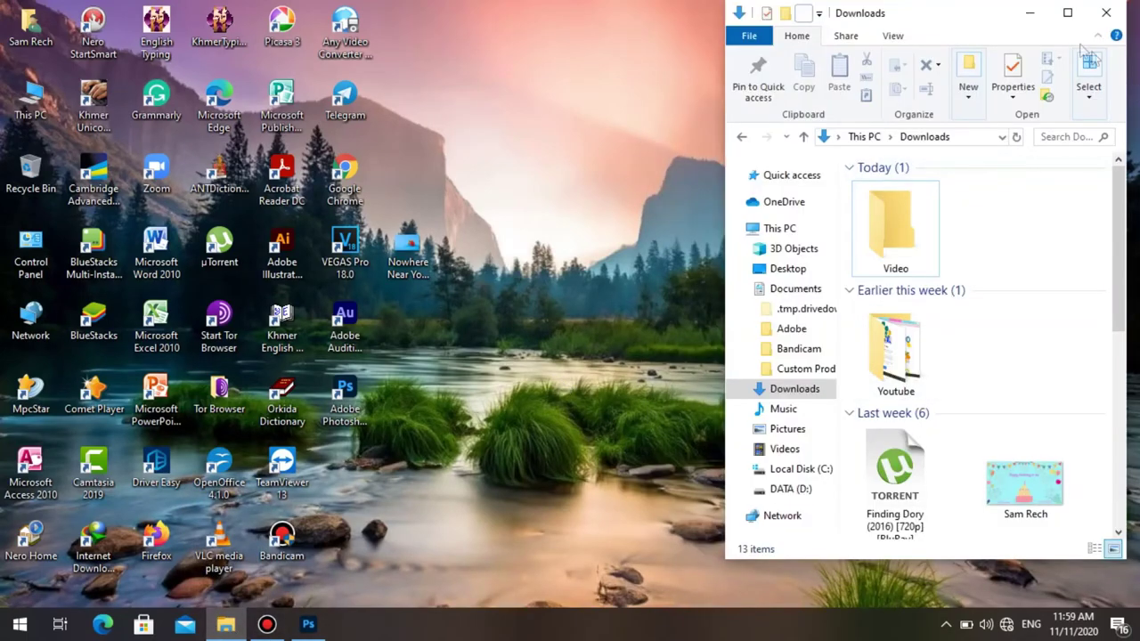
click(784, 492)
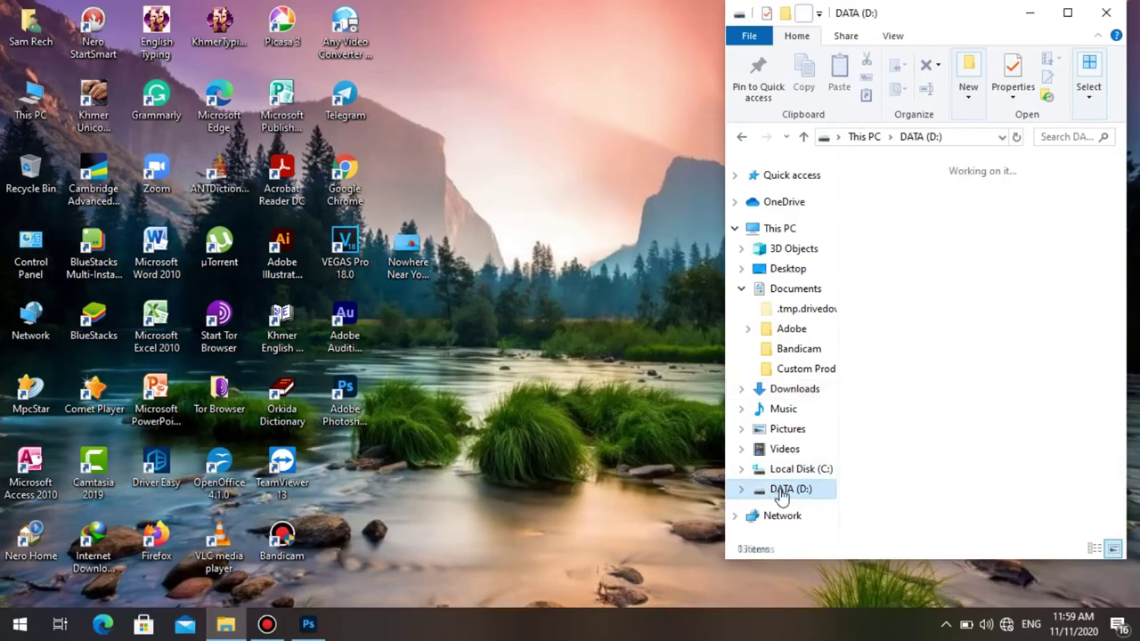
click(1067, 13)
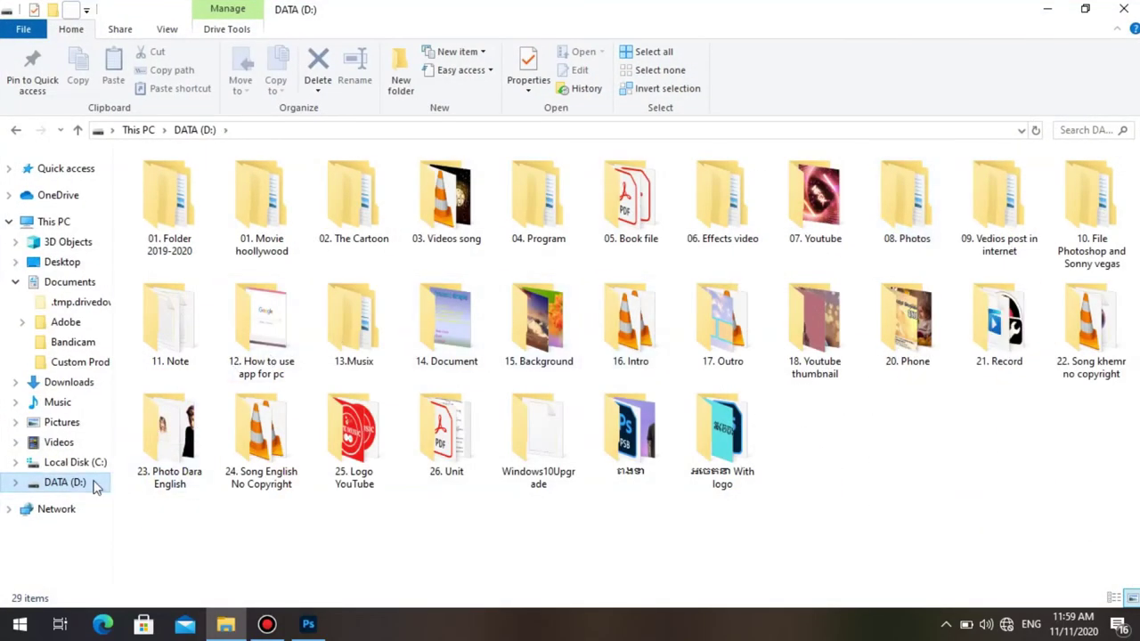
Go to 10. File Photoshop and Sonny vegas > 01. Photoshop and open the Photo image.
click(1076, 213)
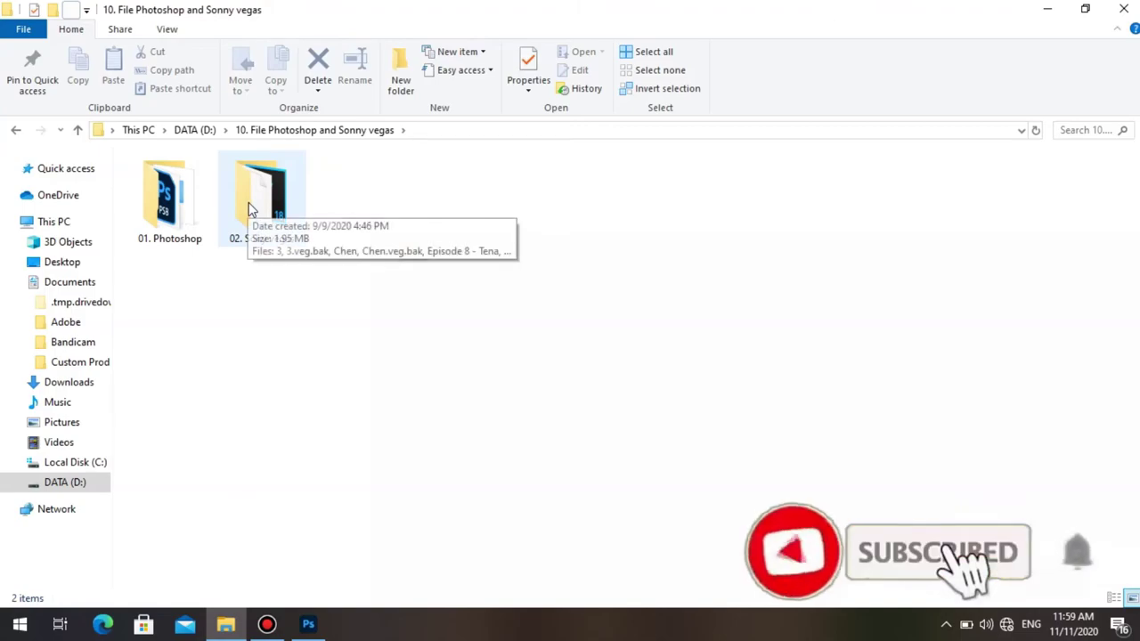
double_click(241, 210)
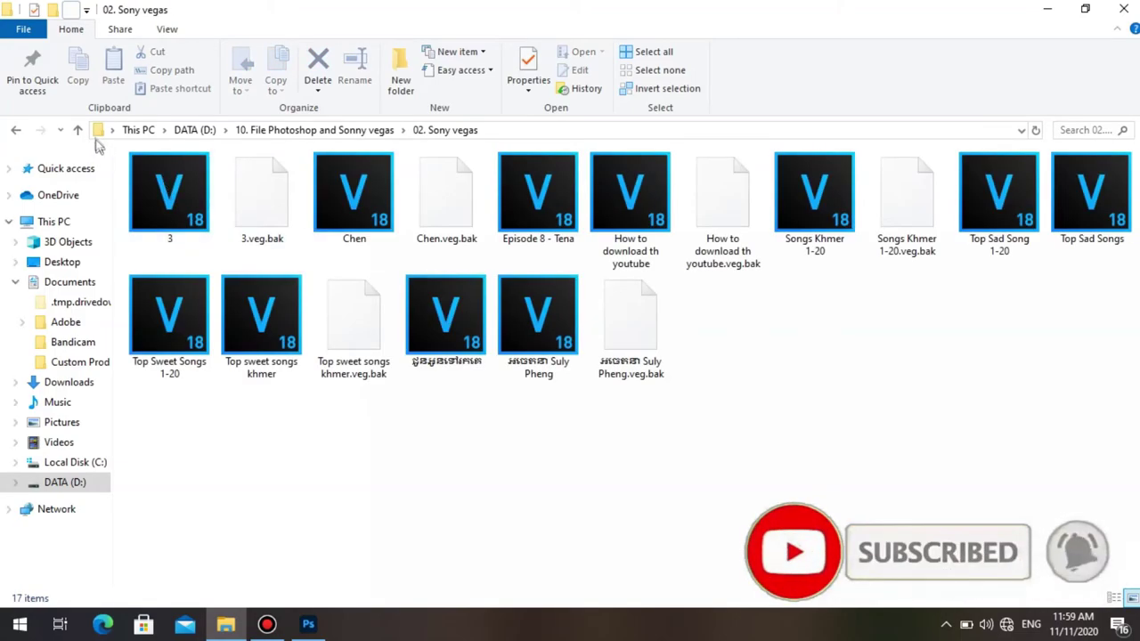
click(78, 130)
double_click(171, 219)
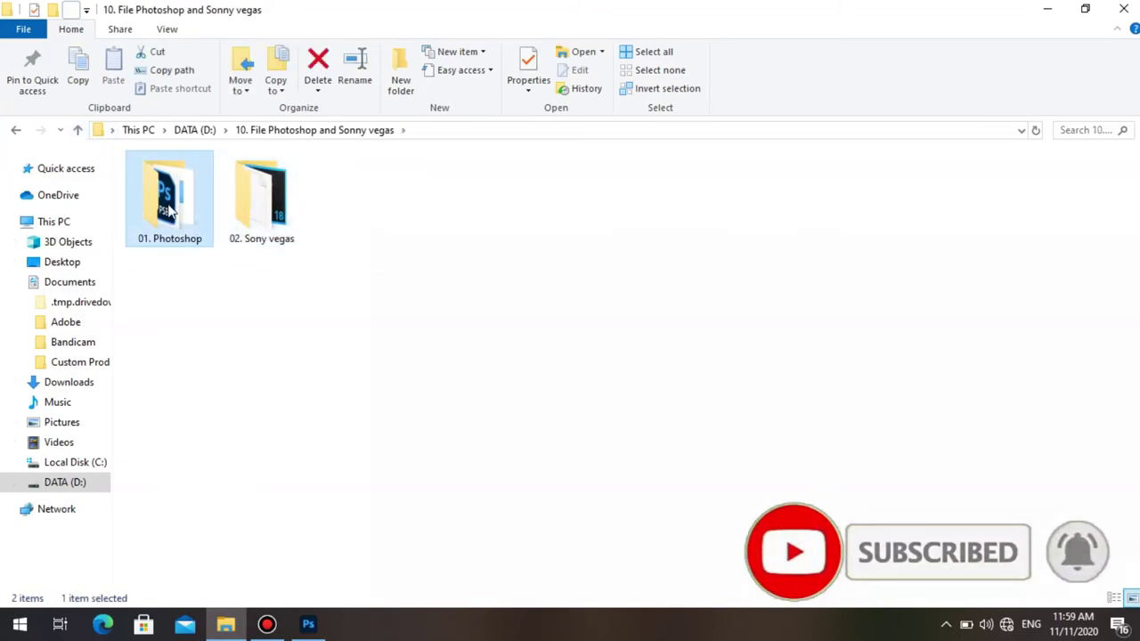
click(342, 208)
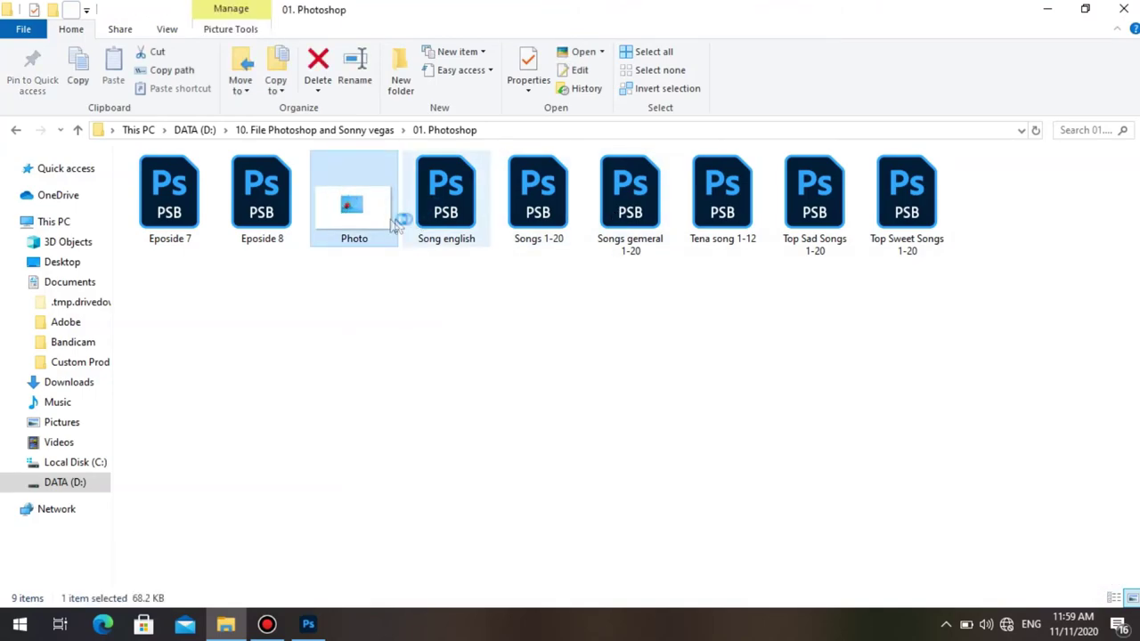
double_click(351, 210)
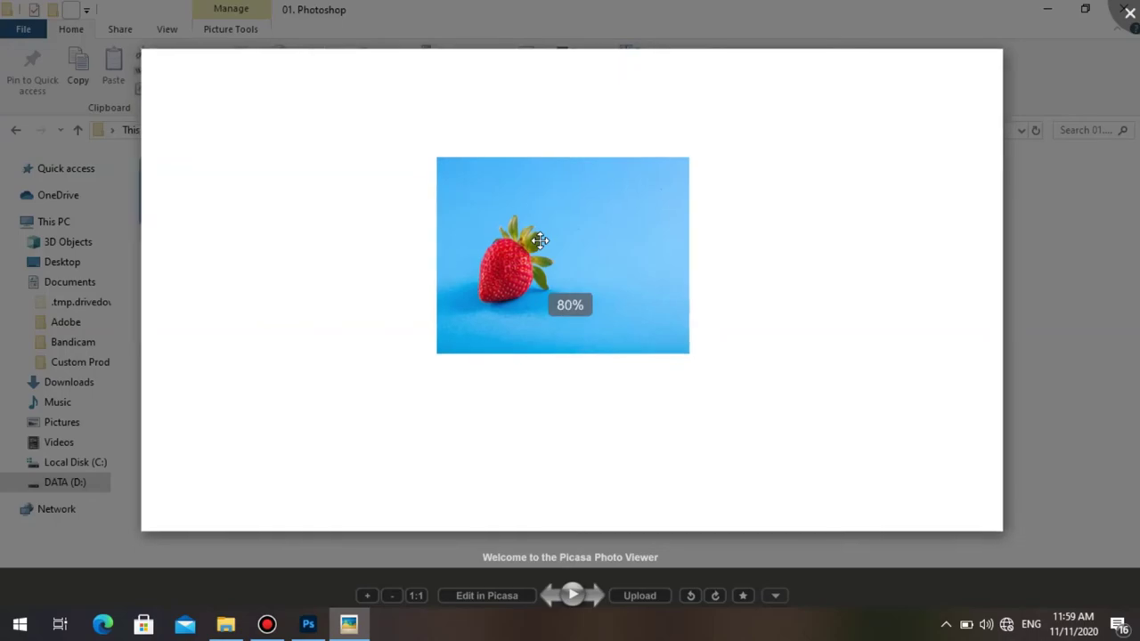
Zoom in and out on the saved strawberry Photo in Picasa, then close it.
scroll(570, 283, up, 1)
scroll(571, 284, up, 3)
scroll(571, 284, down, 1)
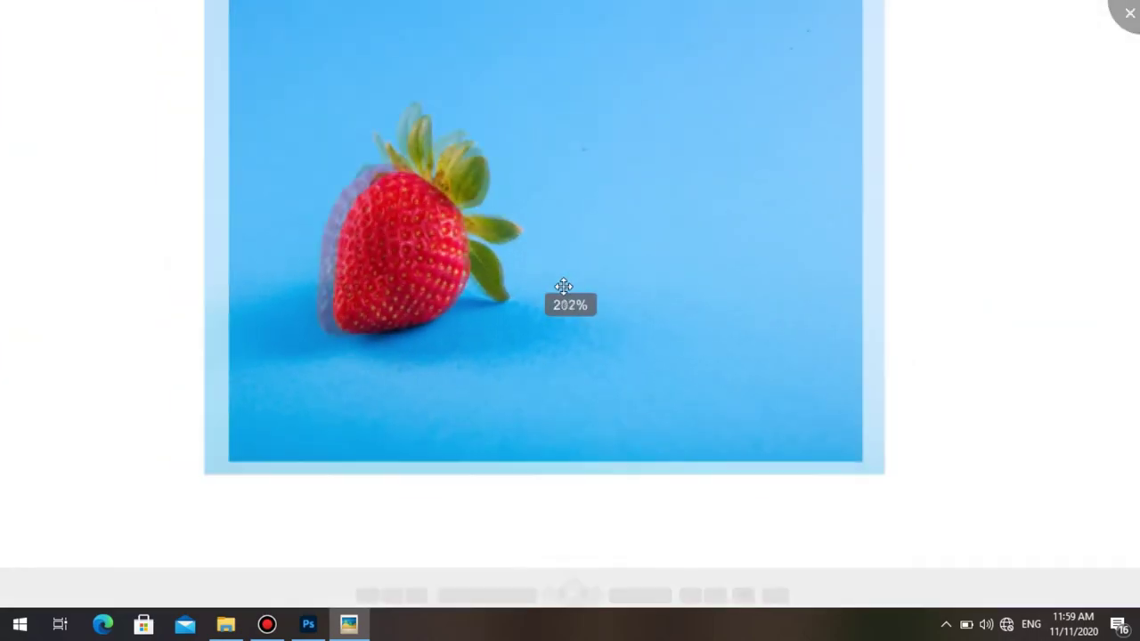
scroll(563, 288, down, 2)
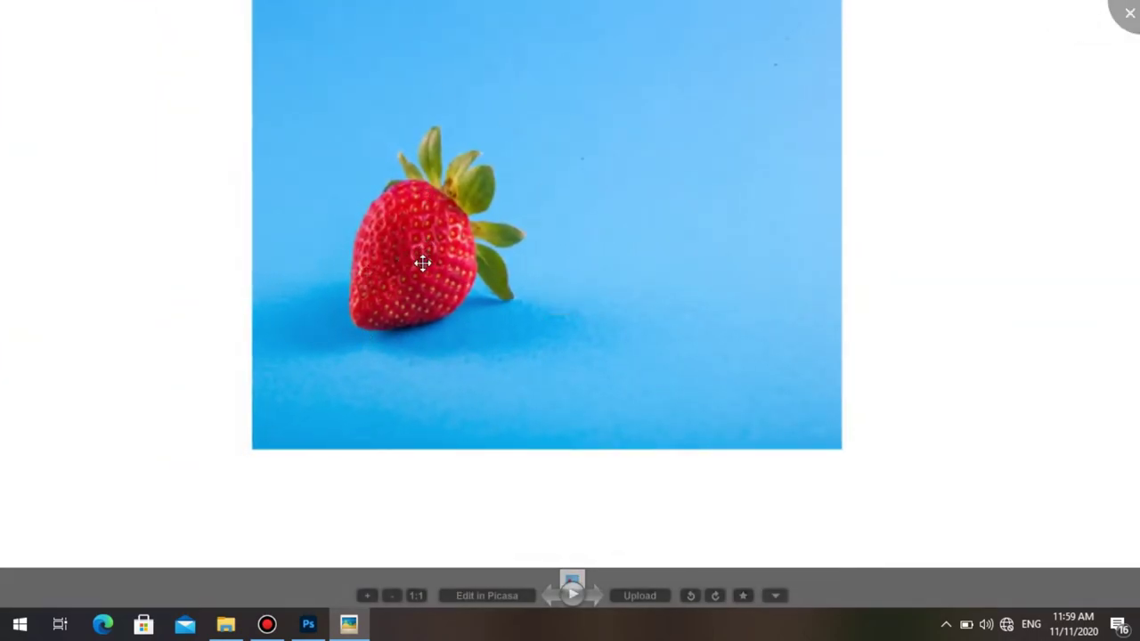
scroll(423, 257, down, 1)
scroll(401, 223, down, 2)
scroll(390, 210, up, 1)
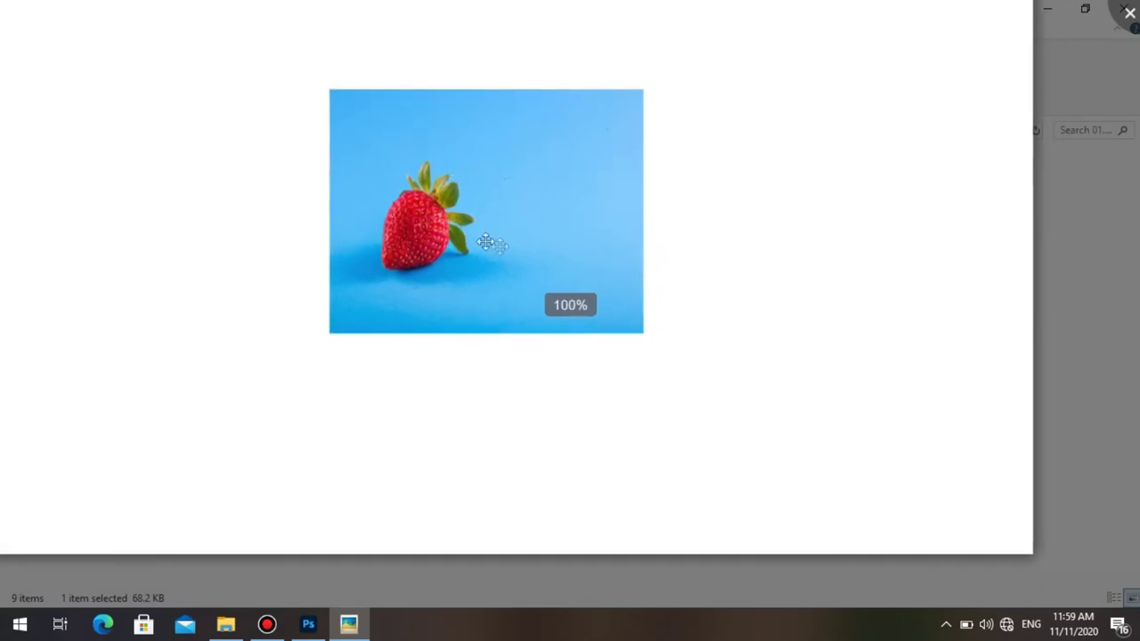
scroll(418, 214, up, 1)
scroll(436, 200, up, 1)
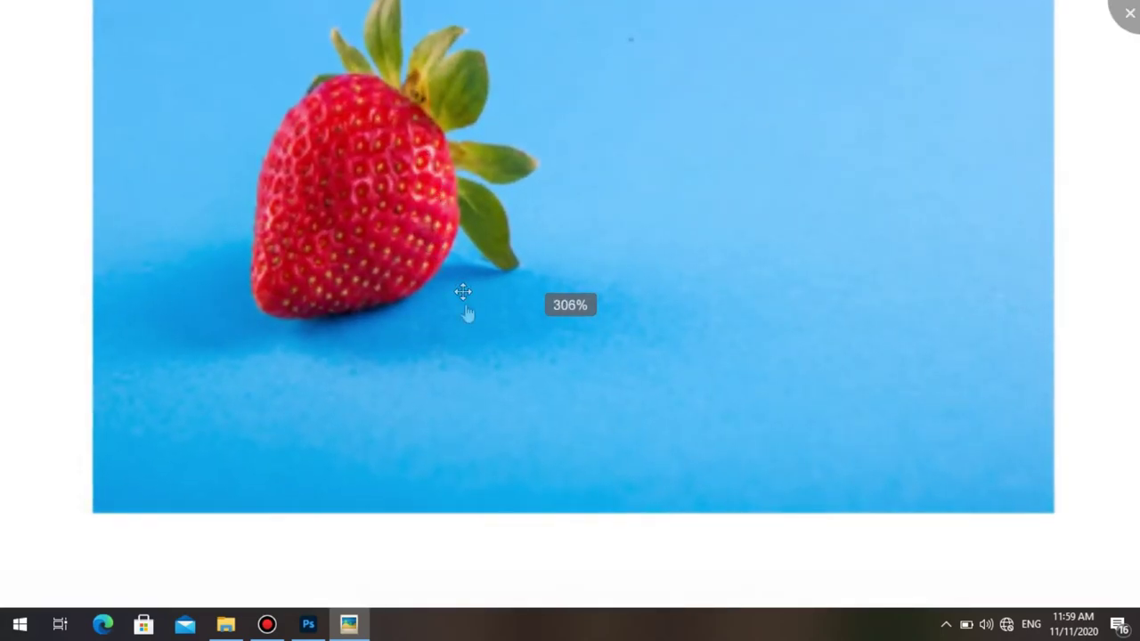
scroll(463, 294, down, 3)
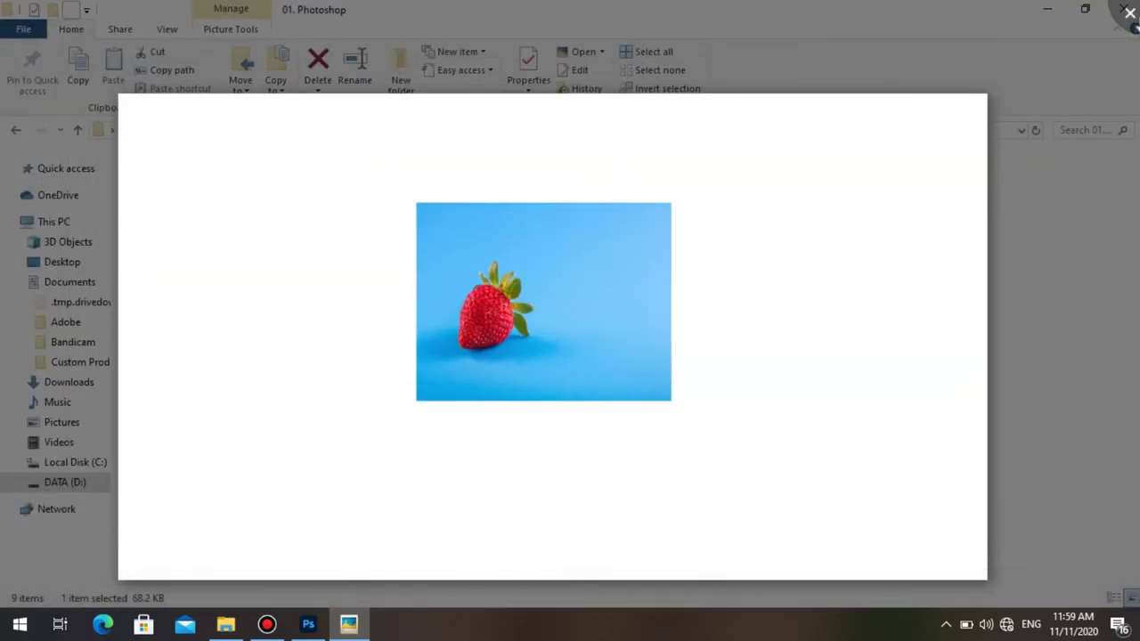
click(1128, 14)
Open the original Nowhere Near Your Alley image from the desktop, zoom it, then close it.
click(1050, 11)
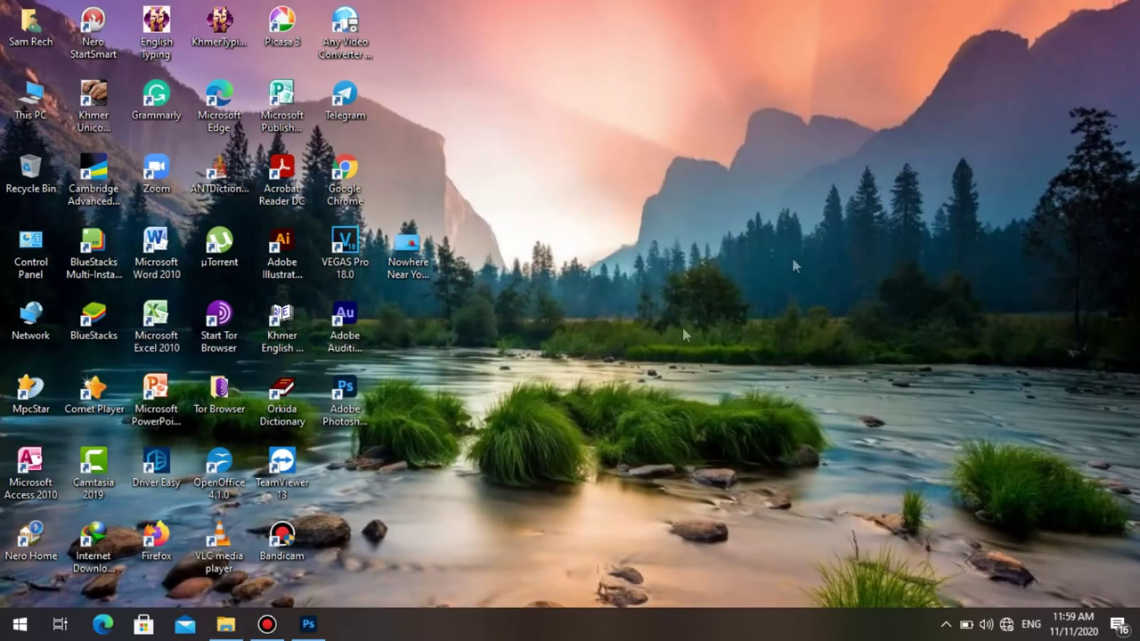
double_click(409, 250)
scroll(780, 292, down, 2)
scroll(623, 249, up, 1)
scroll(611, 234, up, 1)
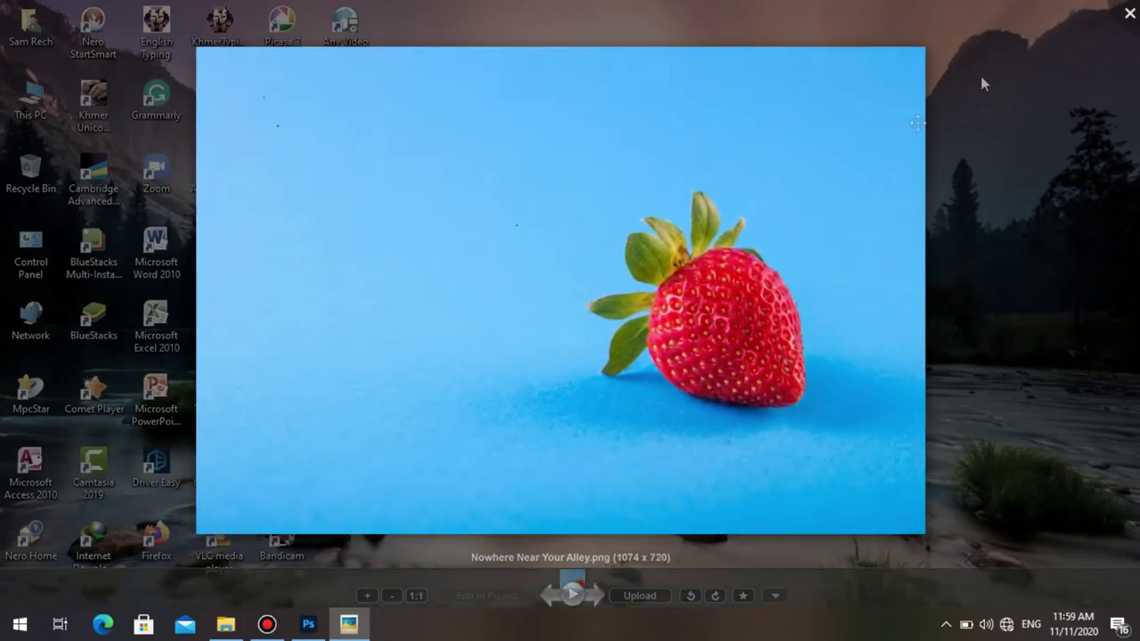
click(1129, 17)
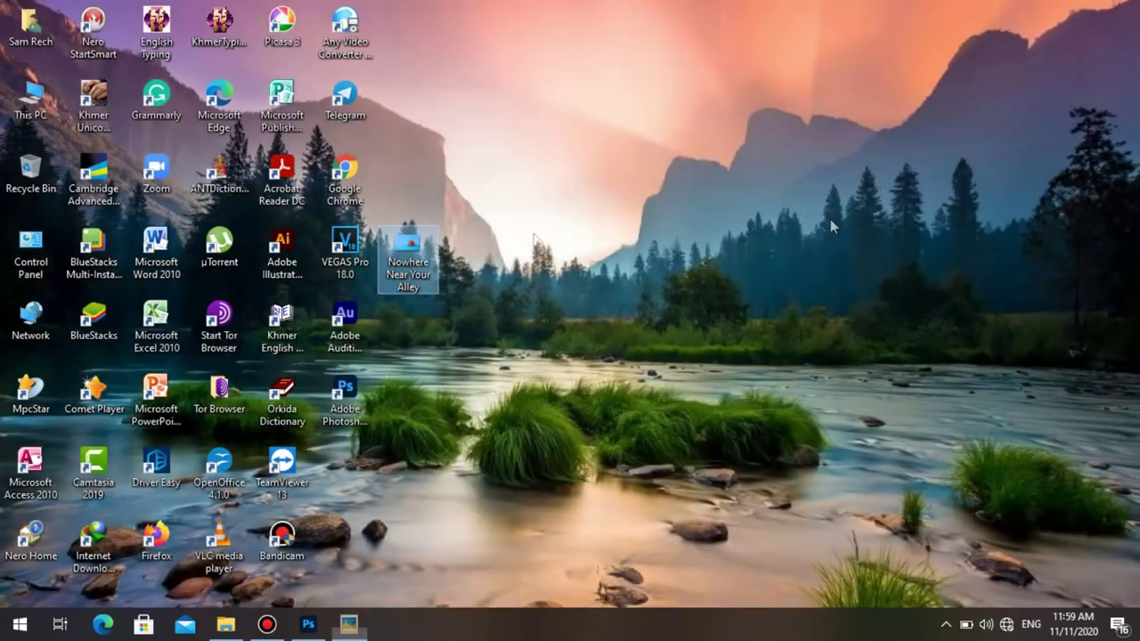
right_click(541, 141)
click(570, 189)
right_click(570, 114)
click(588, 166)
right_click(542, 143)
click(565, 192)
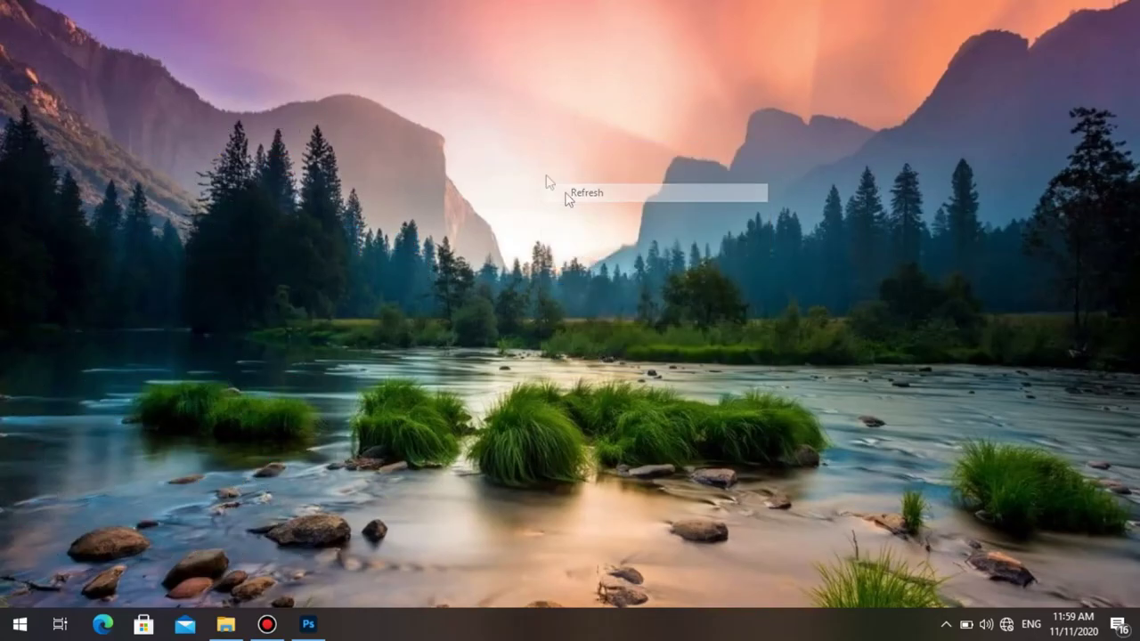